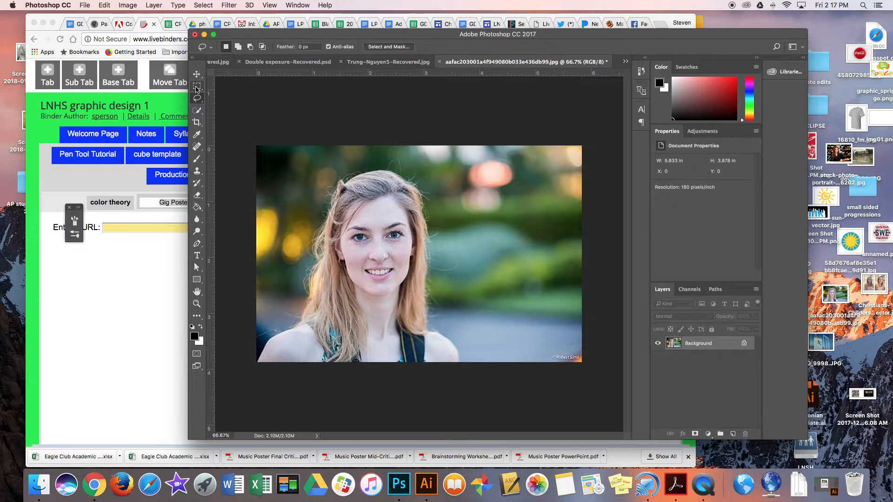
- Draw a rectangular marquee selection around the woman's face with the Rectangular Marquee tool
left_click(196, 88)
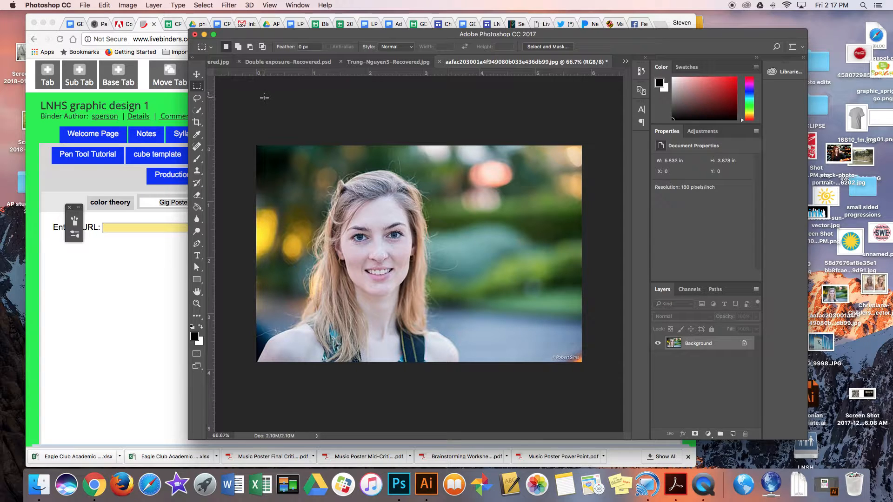
left_click(197, 88)
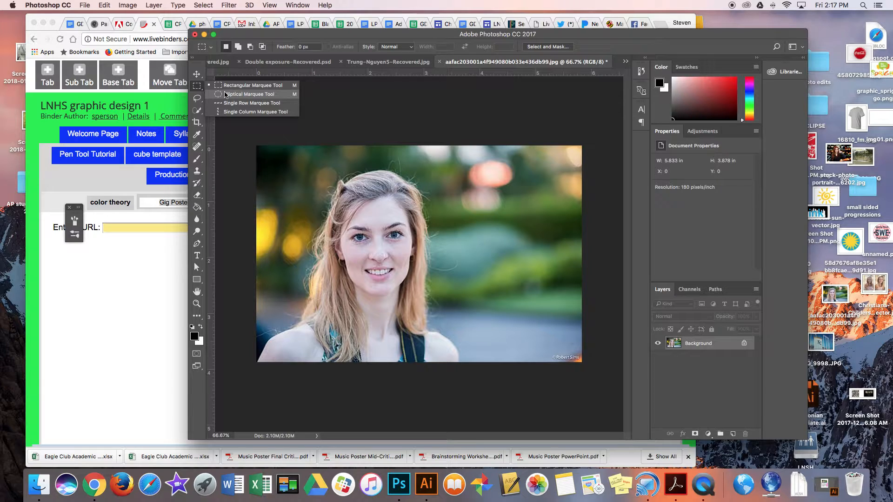
left_click(198, 90)
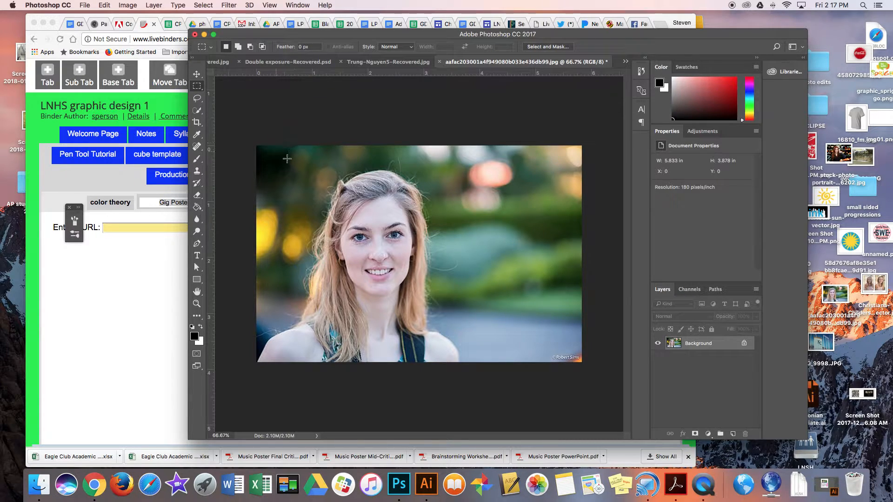
left_click_drag(276, 151, 436, 270)
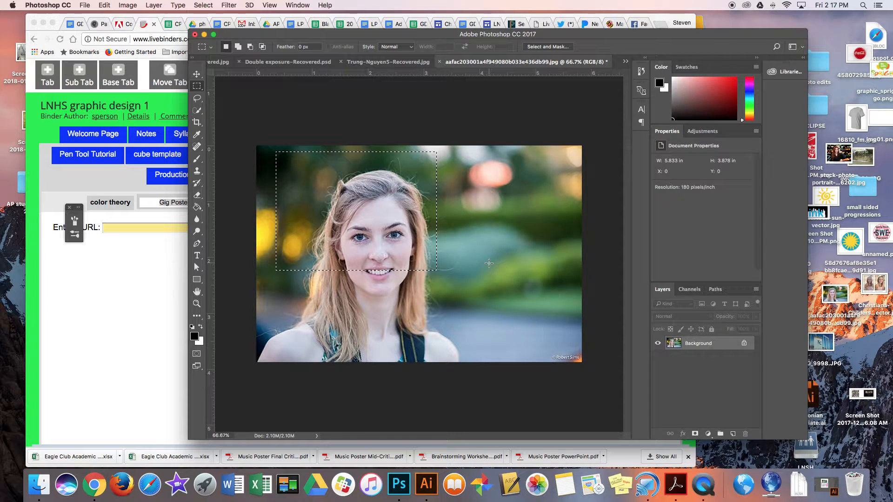
- Try moving the selected rectangle of pixels with the Move tool, then undo the move
key("v")
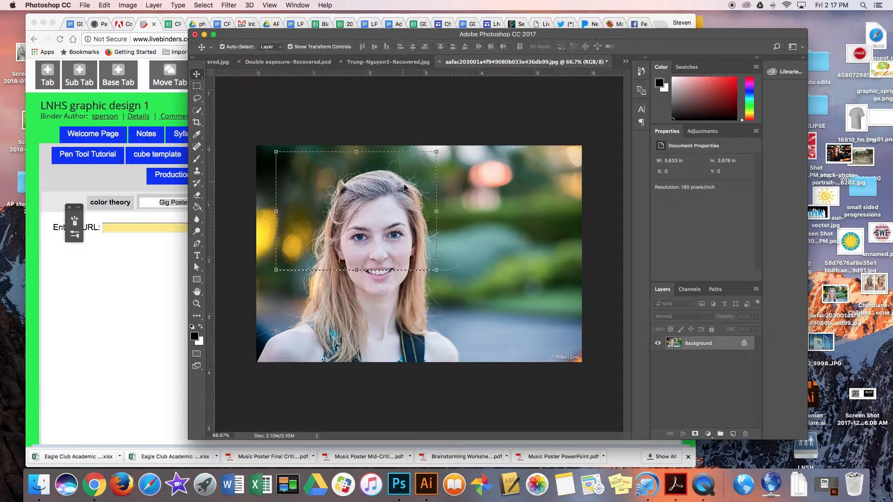
left_click_drag(404, 187, 417, 241)
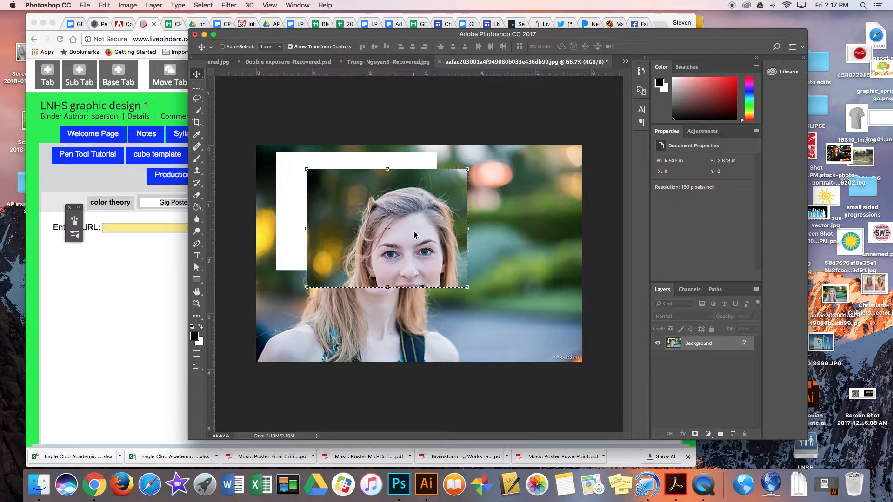
key("super+z")
- Draw an elliptical marquee selection around the woman's head and shoulders with the Elliptical Marquee tool
left_click(197, 86)
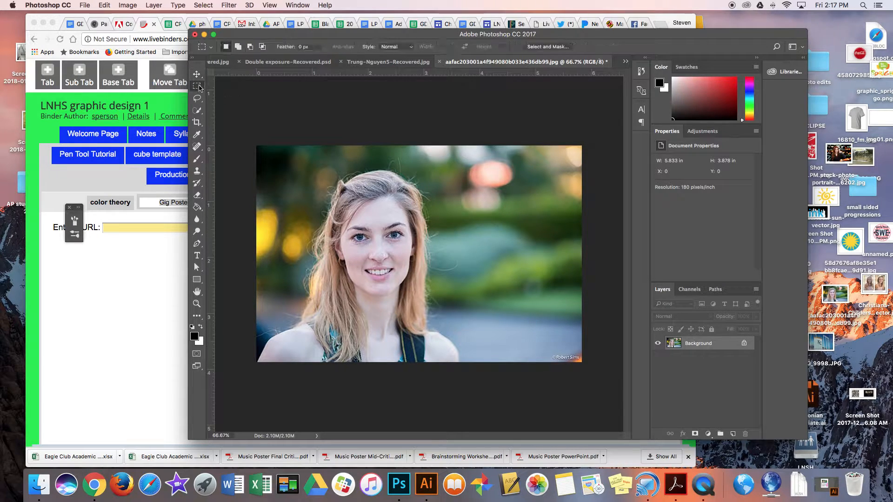
left_click(198, 87)
left_click(231, 94)
left_click_drag(311, 170, 517, 333)
- Try dragging the elliptical selection's pixels with the Move tool, then undo the move
left_click(197, 74)
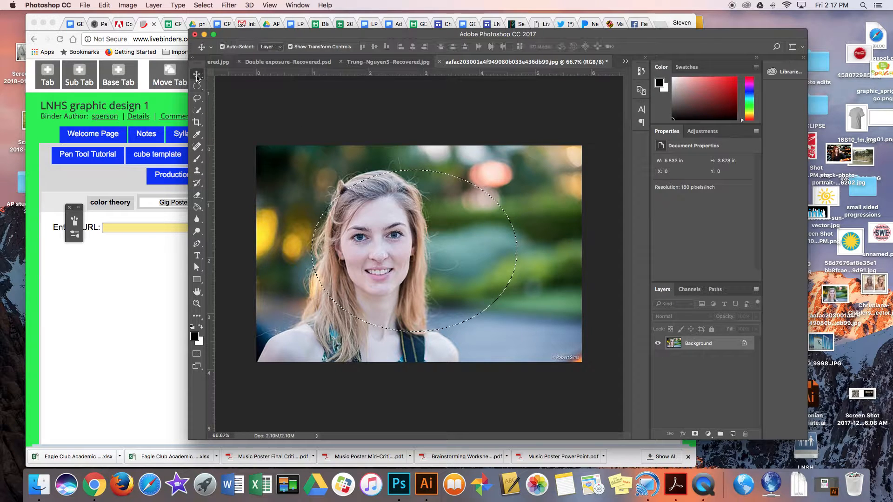
left_click_drag(463, 240, 428, 224)
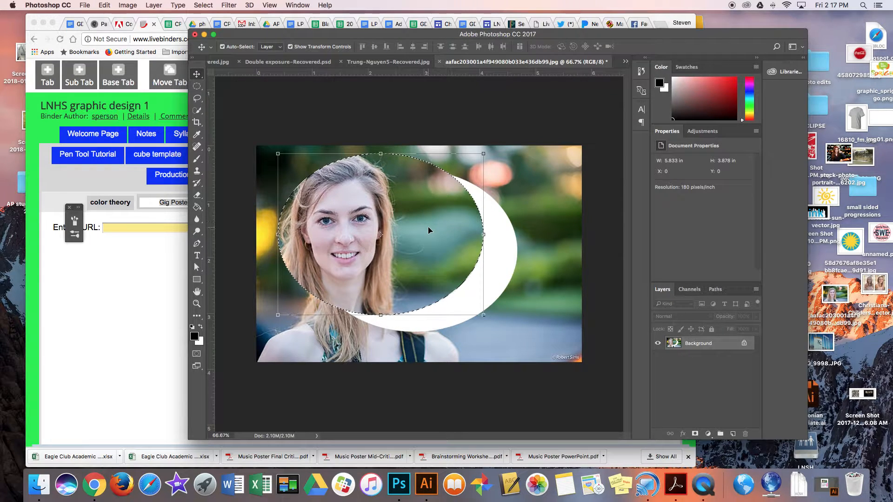
key("super+z")
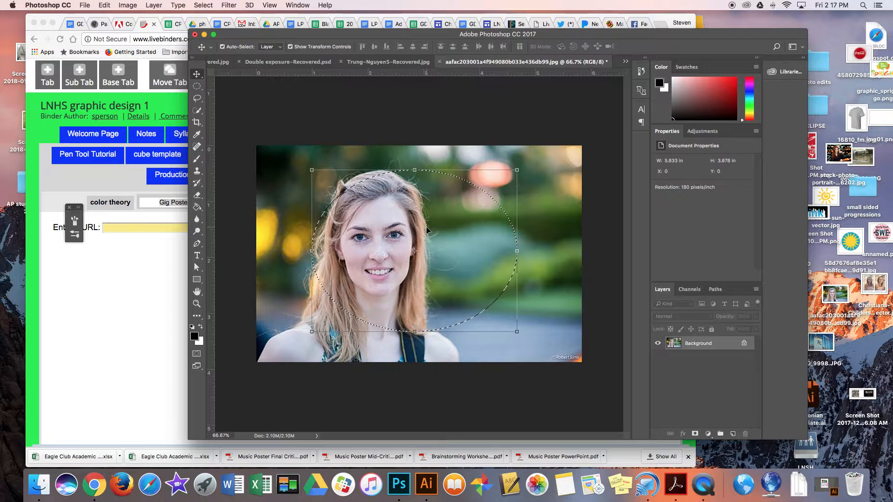
- Add a Hue/Saturation adjustment layer to the elliptical selection with Saturation -81, then delete that layer
left_click(709, 435)
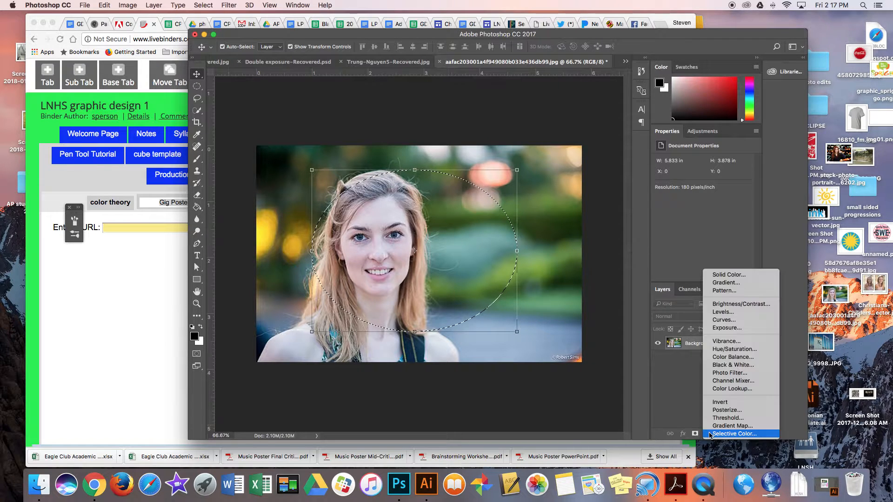
left_click(727, 350)
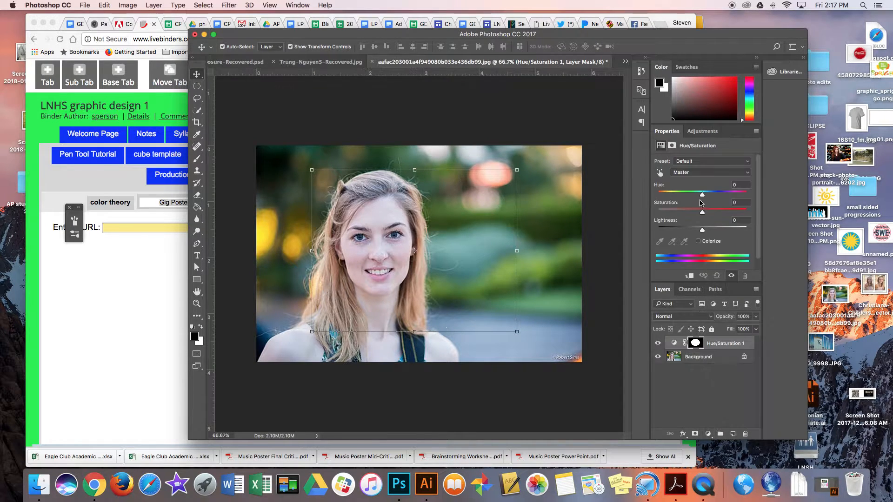
left_click_drag(702, 213, 656, 217)
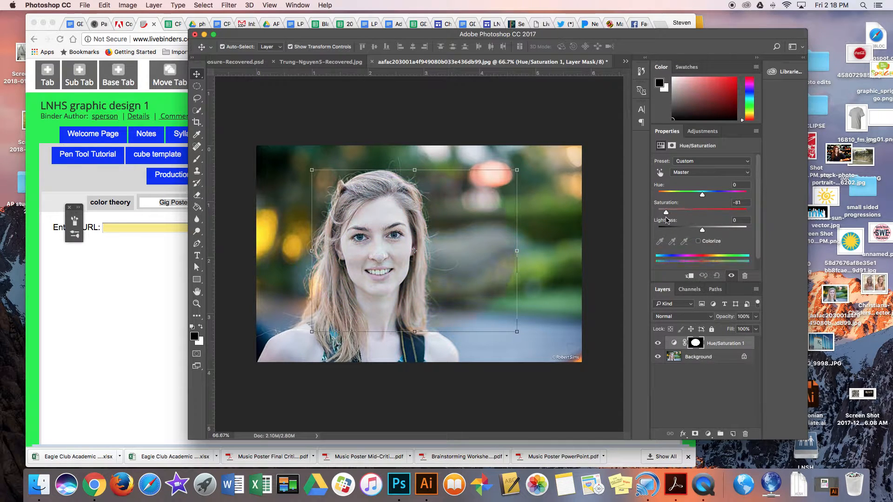
left_click_drag(717, 346, 745, 434)
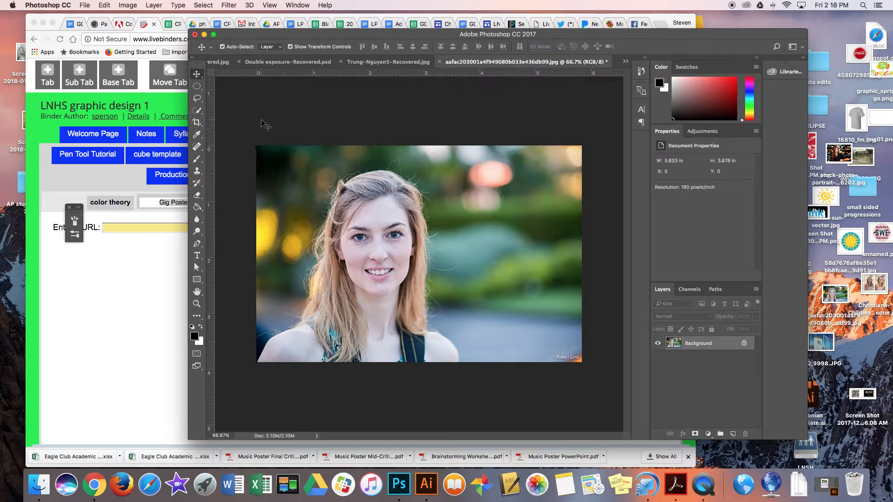
- Make short freehand Lasso selections on the woman and deselect them
left_click(199, 100)
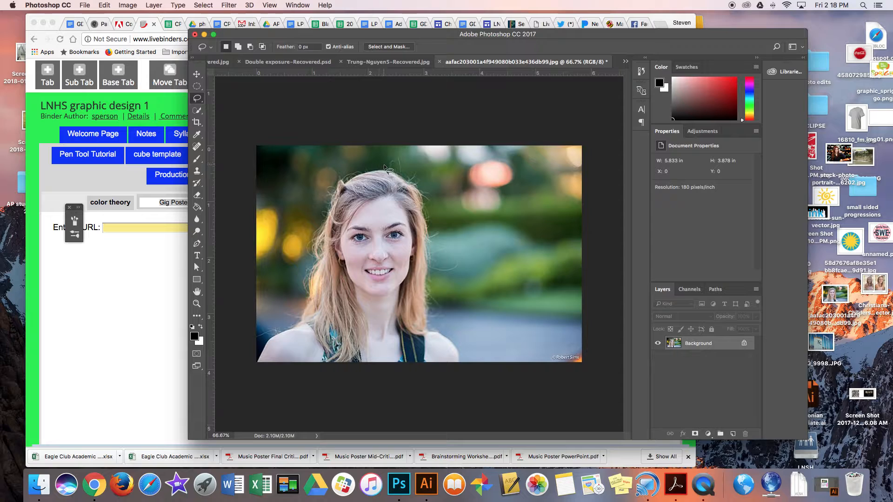
mouse_move(384, 166)
left_mouse_down()
mouse_move(328, 172)
mouse_move(294, 261)
mouse_move(296, 283)
mouse_move(328, 342)
mouse_move(420, 356)
mouse_move(438, 315)
mouse_move(448, 197)
mouse_move(394, 167)
left_mouse_up()
key("super+d")
mouse_move(338, 181)
left_mouse_down()
mouse_move(313, 244)
mouse_move(301, 326)
left_mouse_up()
left_click_drag(375, 355, 374, 353)
key("super+d")
- Trace a freehand Lasso selection around the woman's head and shoulders
left_click_drag(321, 227, 307, 284)
left_click_drag(302, 327, 345, 351)
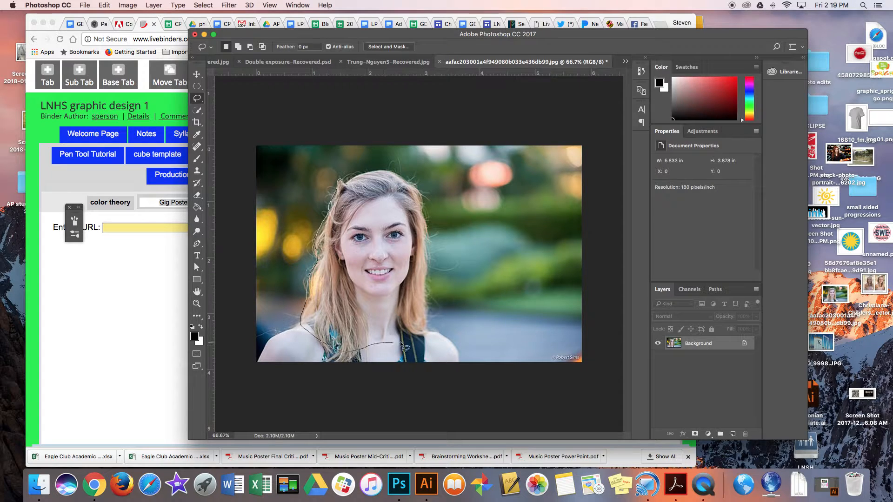
left_click_drag(400, 344, 426, 333)
left_click_drag(426, 299, 427, 256)
mouse_move(403, 178)
left_mouse_down()
mouse_move(388, 171)
mouse_move(348, 184)
left_mouse_up()
- Try moving the lasso selection with the Move tool, undo the move, and deselect
left_click(199, 75)
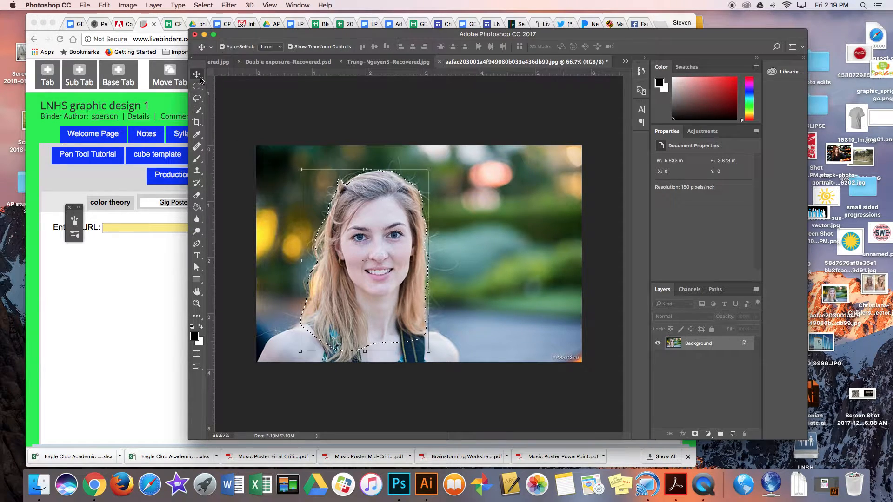
left_click_drag(385, 225, 377, 232)
key("super+z")
key("super+d")
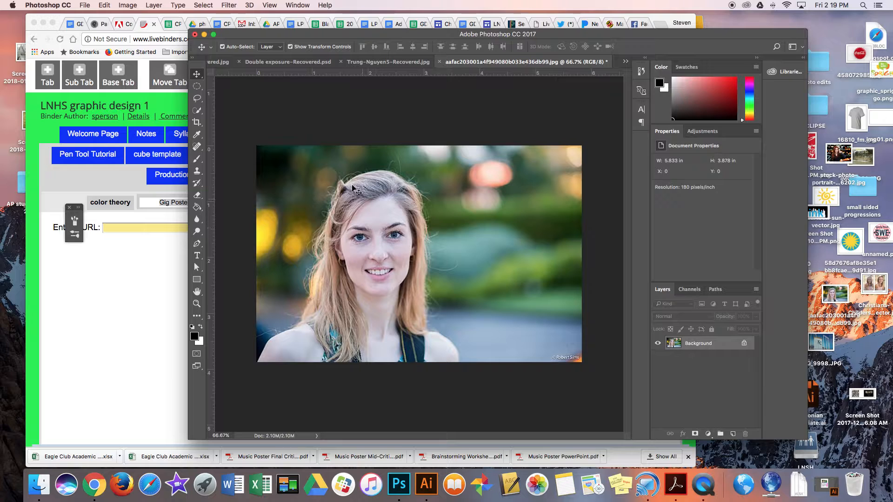
- Draw a zigzag polygonal selection in the background right of the woman with the Polygonal Lasso tool
left_click(200, 99)
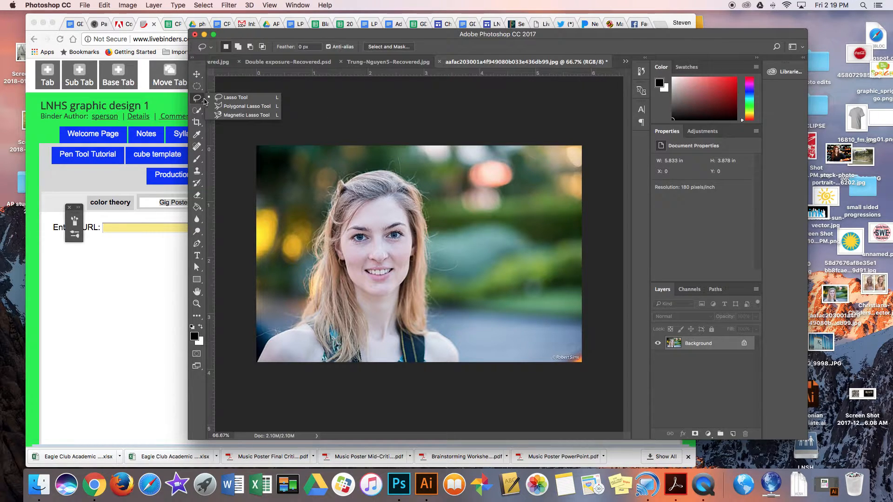
left_click(228, 108)
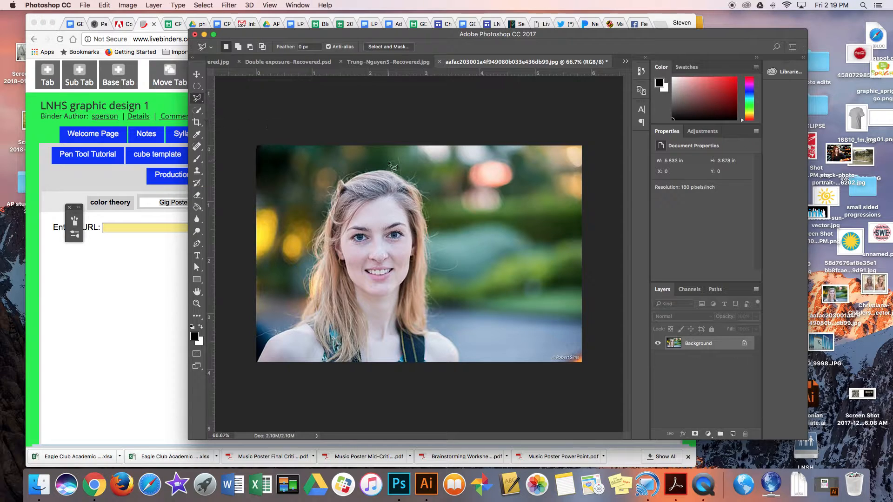
left_click(481, 153)
left_click(453, 225)
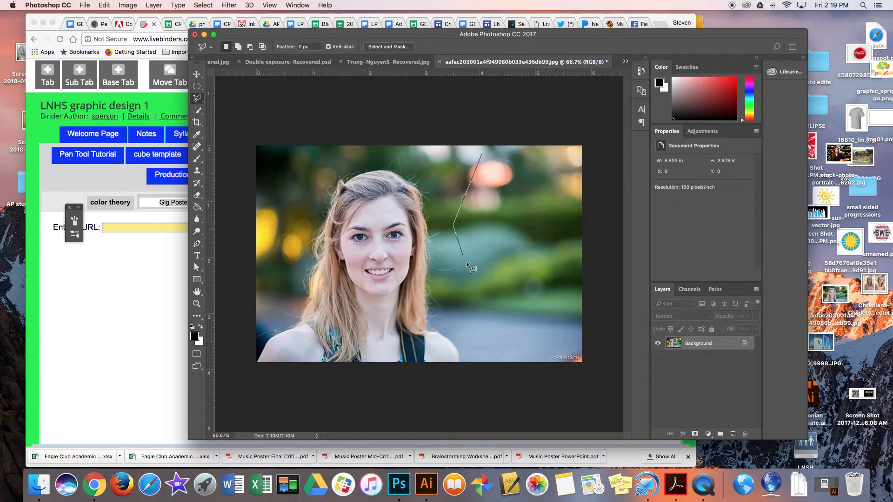
left_click(495, 307)
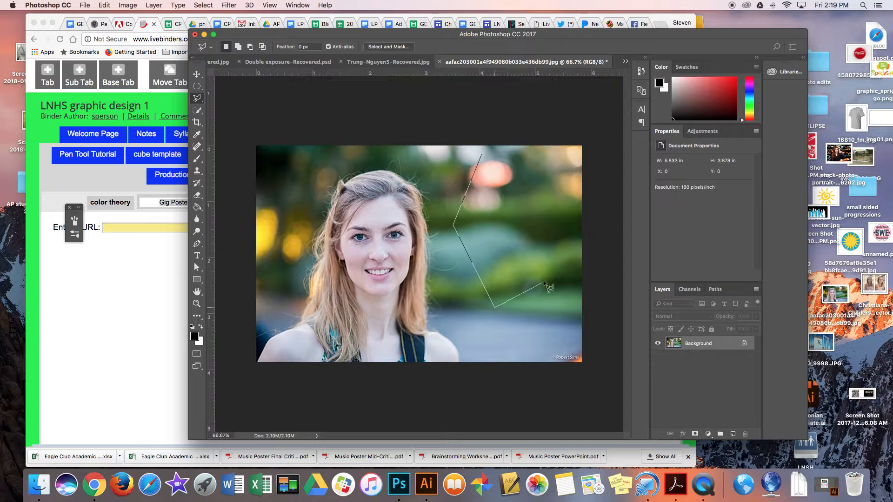
left_click(513, 242)
left_click(568, 176)
left_click(495, 180)
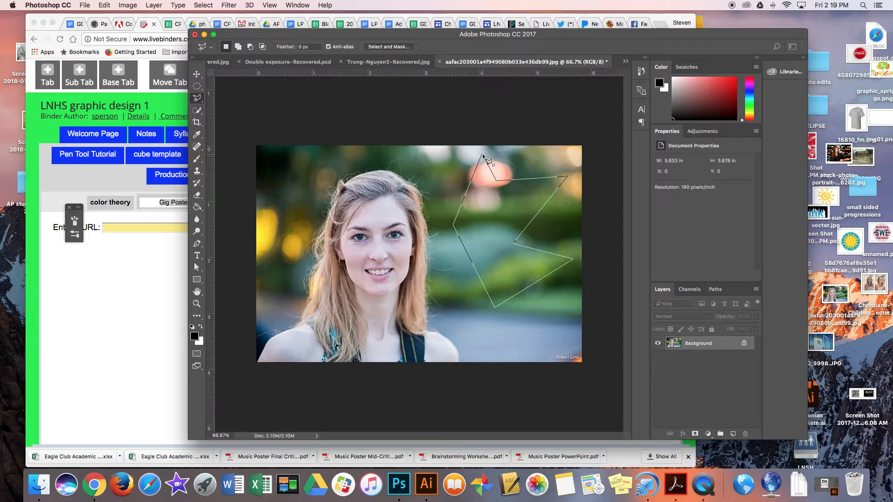
left_click(483, 156)
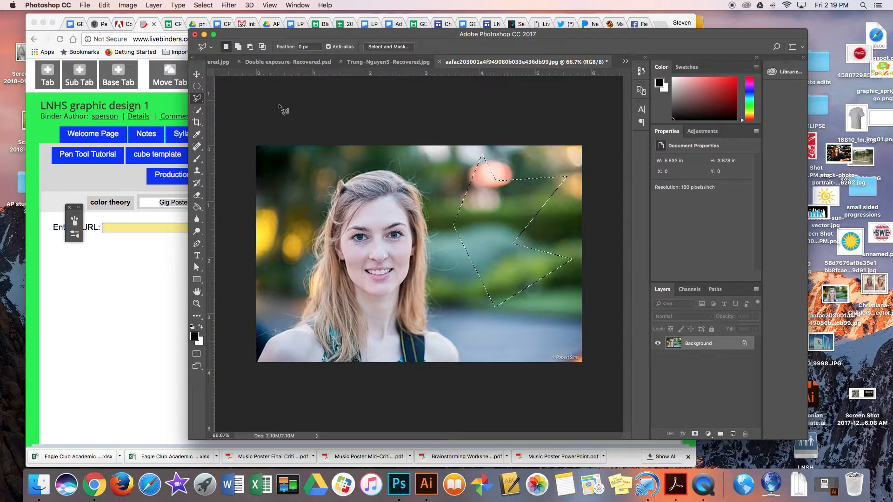
- Try moving the polygonal selection with the Move tool, undo the move, and deselect
left_click(196, 74)
left_click_drag(529, 221, 500, 223)
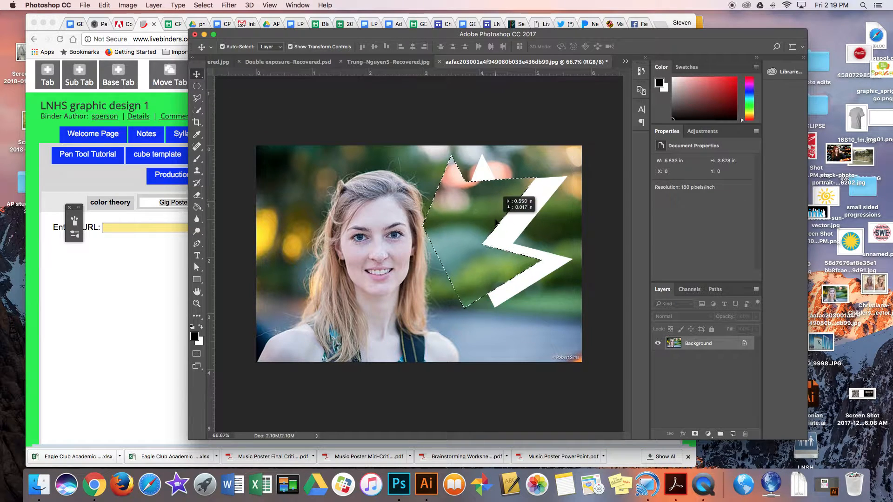
key("super+z")
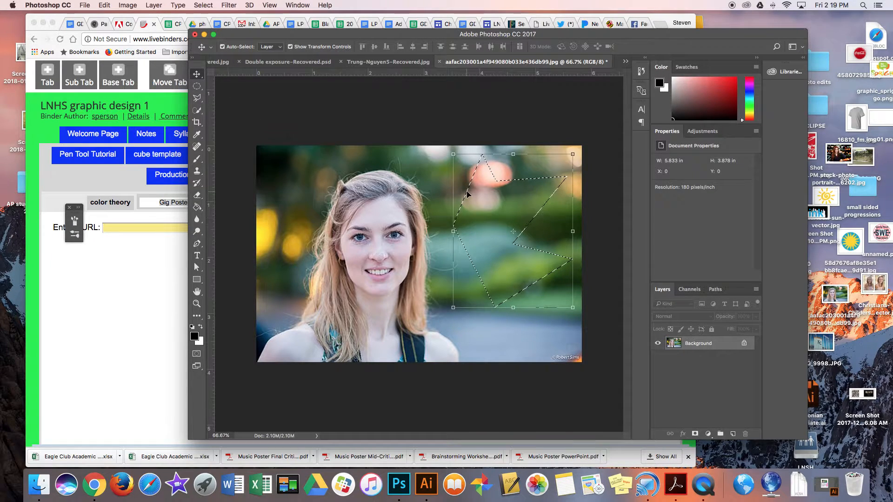
key("super+d")
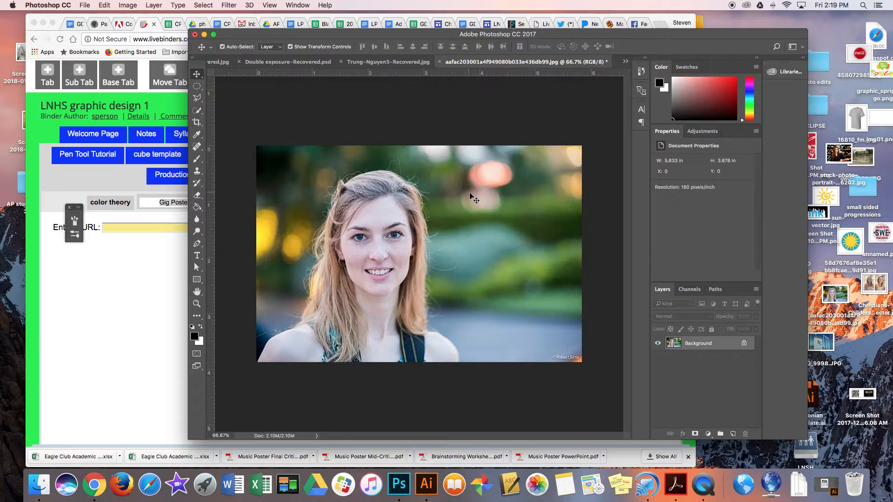
- Trace the woman's outline with the Magnetic Lasso tool, close the selection, then deselect it
left_click(200, 101)
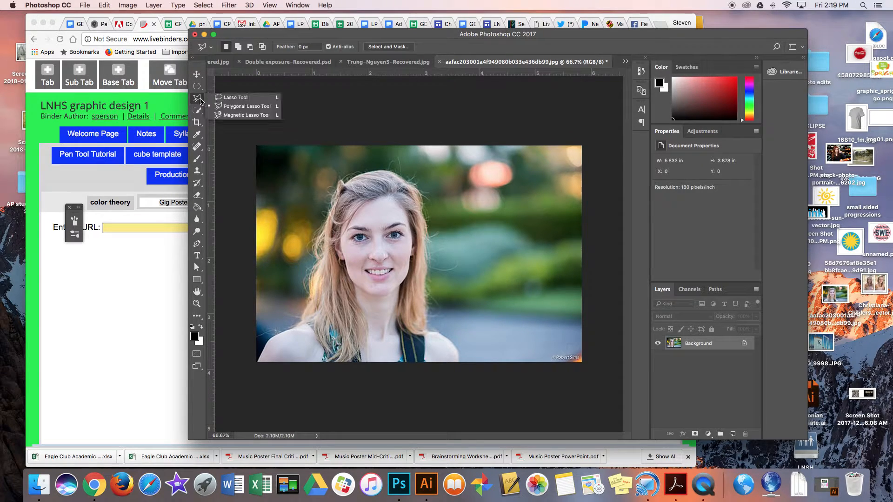
left_click(233, 115)
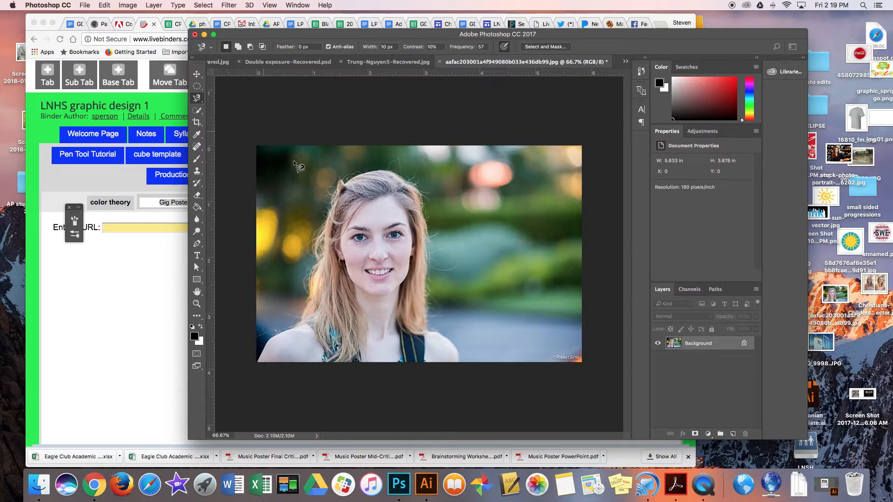
left_click(375, 172)
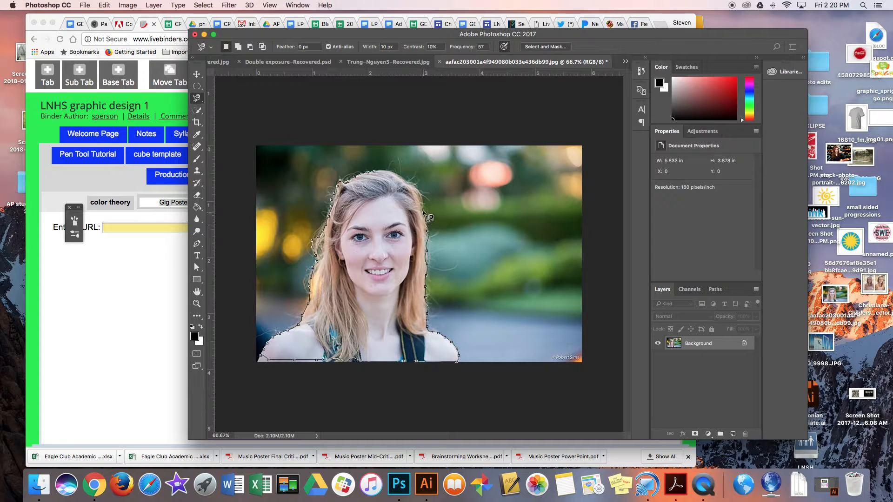
left_click_drag(420, 192, 376, 171)
left_click(375, 172)
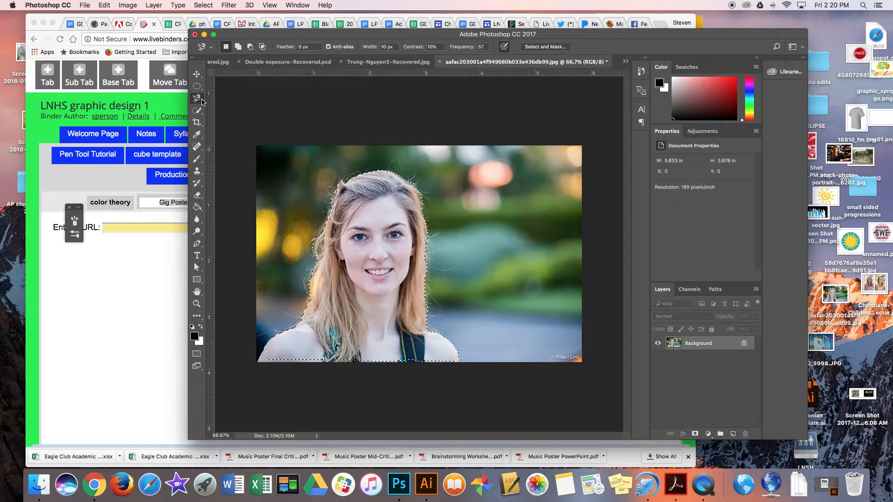
key("super+d")
- Select the woman with the Quick Selection tool using a 50 px brush, painting over her face and hair
left_click(197, 111)
left_click(197, 111)
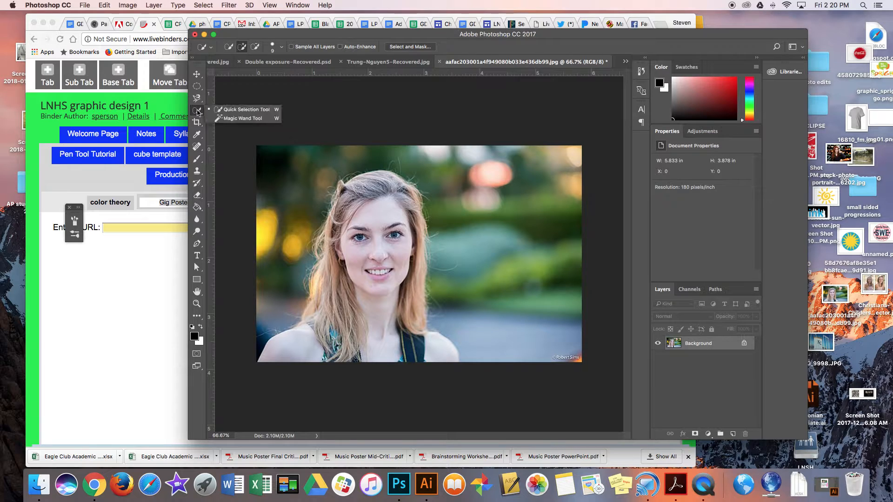
left_click(197, 111)
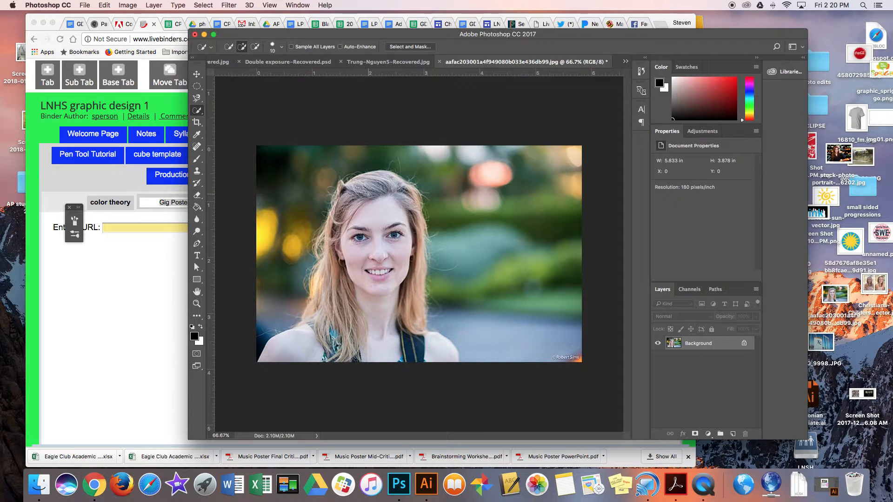
key("bracketright")
key("bracketright")
key("bracketright")
key("bracketright")
key("bracketright")
key("bracketright")
key("bracketright")
mouse_move(368, 193)
left_mouse_down()
mouse_move(372, 184)
mouse_move(342, 238)
mouse_move(342, 295)
left_mouse_up()
mouse_move(342, 190)
left_mouse_down()
mouse_move(326, 342)
mouse_move(320, 334)
mouse_move(298, 353)
mouse_move(388, 339)
mouse_move(431, 358)
mouse_move(414, 343)
mouse_move(405, 316)
mouse_move(410, 218)
mouse_move(409, 287)
left_mouse_up()
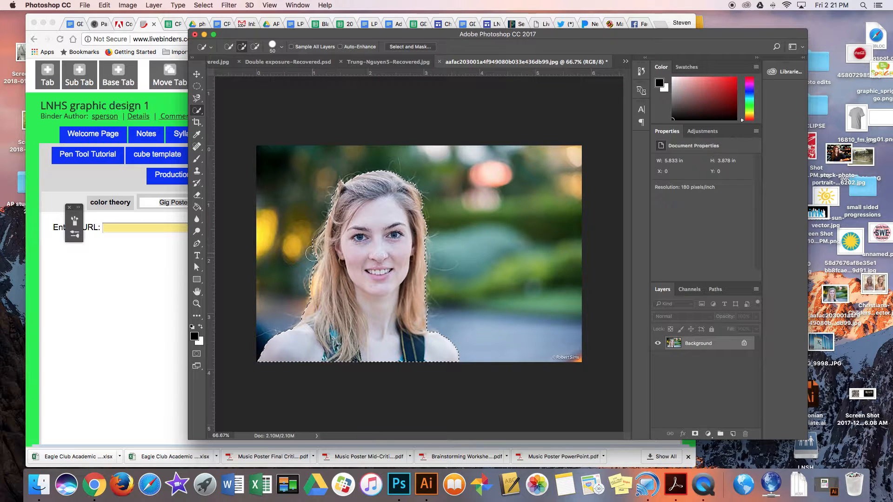
- Refine the quick selection along the hair on the woman's right side, subtracting the extra background
left_click_drag(313, 255, 319, 228)
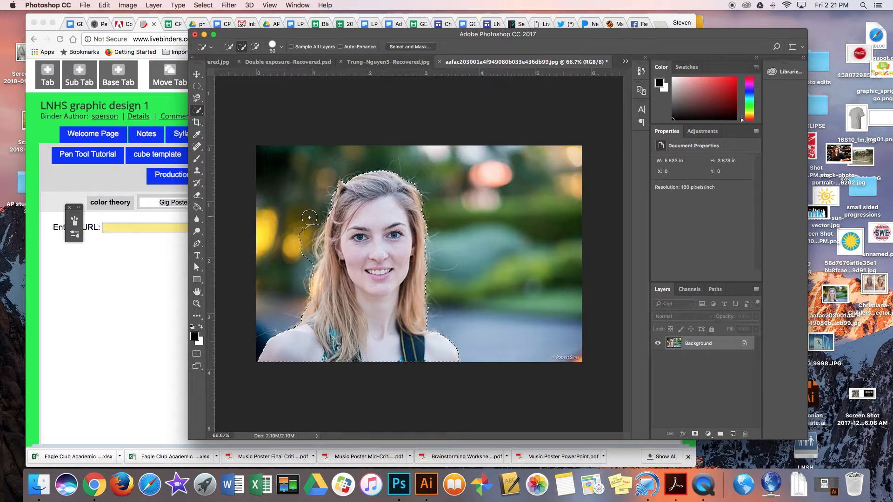
key("alt")
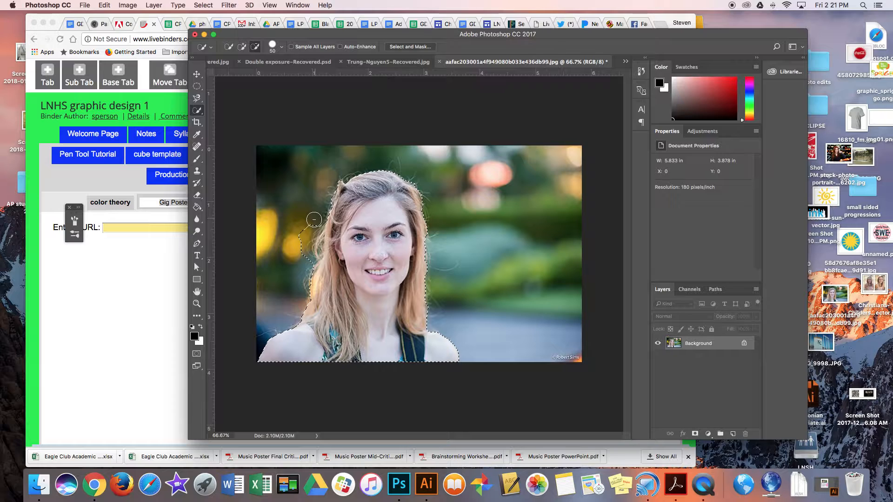
left_click_drag(306, 234, 304, 272)
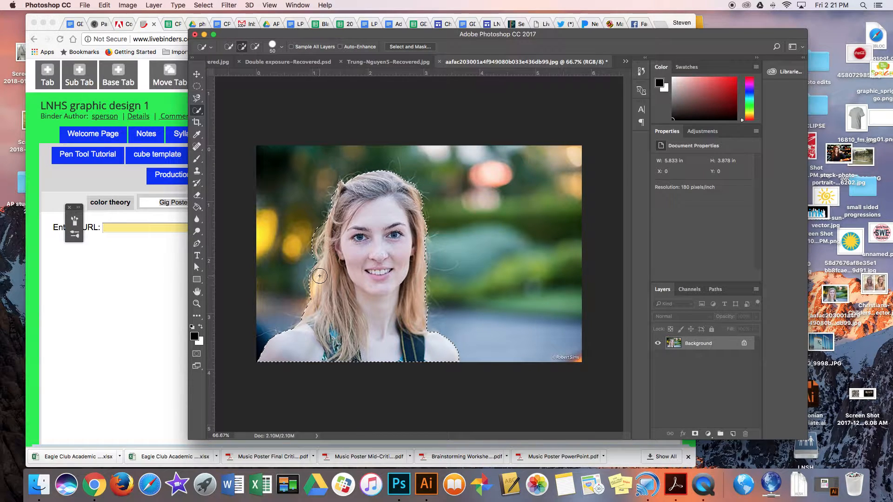
- Try painting the quick selection with the brush enlarged to 300 px, then undo the stroke
key("bracketright")
key("bracketright")
key("bracketright")
key("bracketright")
key("bracketright")
key("bracketright")
key("bracketright")
key("bracketright")
key("bracketright")
key("bracketright")
key("bracketright")
mouse_move(320, 246)
left_mouse_down()
mouse_move(321, 195)
mouse_move(328, 206)
left_mouse_up()
key("super+z")
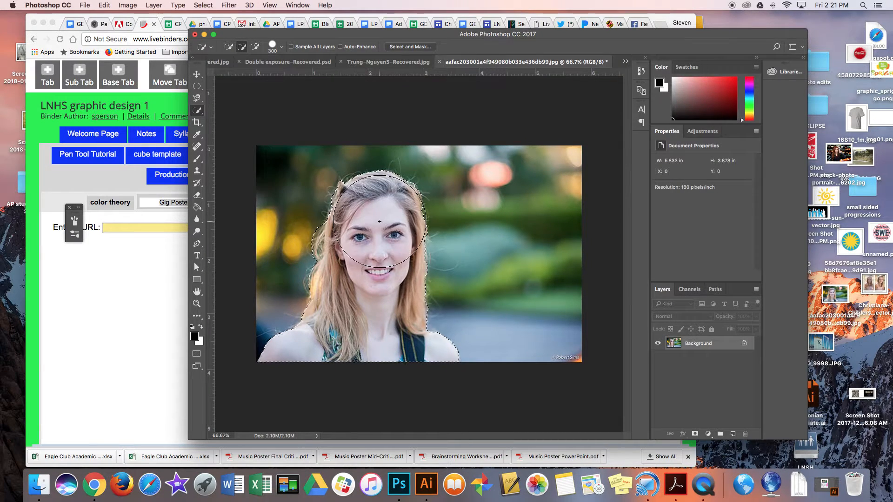
- Shrink the brush to 5 px, subtract a small area along the hair's left edge, then deselect
key("bracketleft")
key("bracketleft")
key("bracketleft")
key("bracketleft")
key("bracketleft")
key("bracketleft")
key("bracketleft")
key("bracketleft")
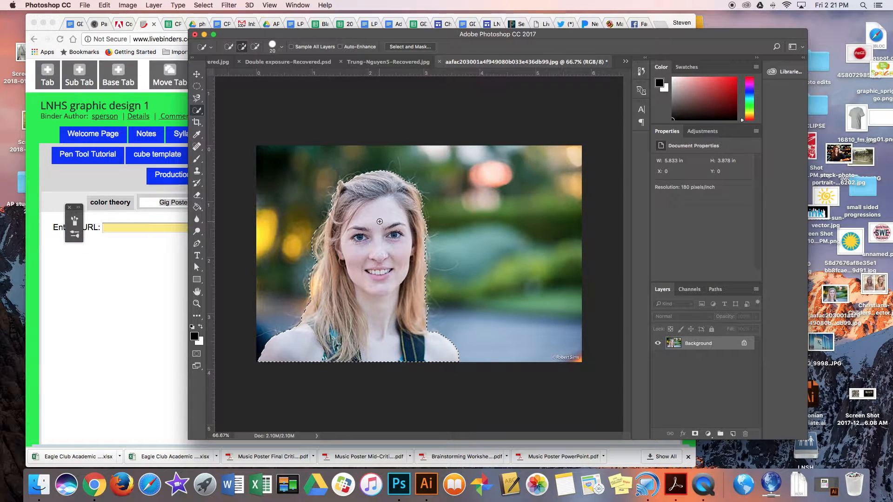
key("alt")
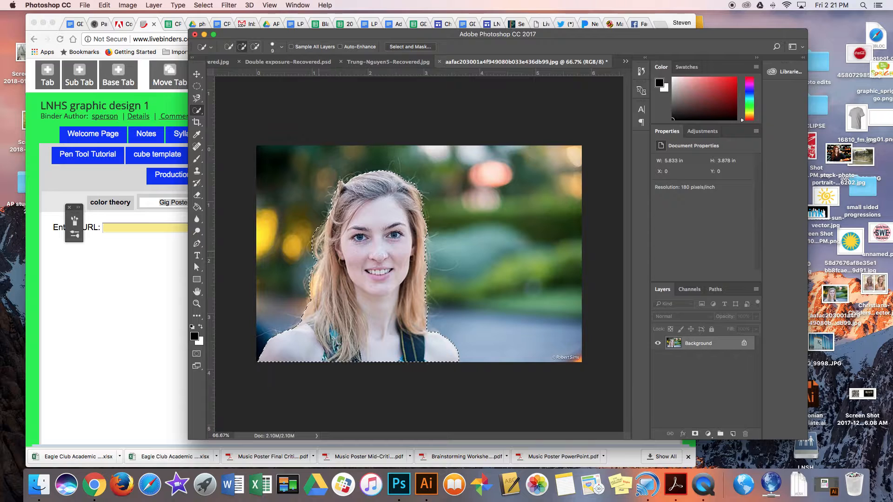
key("alt")
left_click_drag(317, 250, 318, 254)
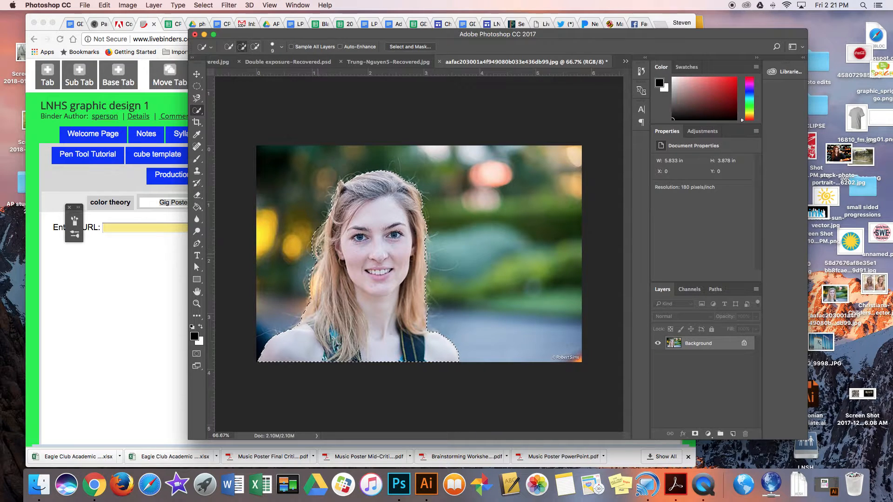
key("bracketleft")
key("bracketleft")
key("bracketleft")
key("alt")
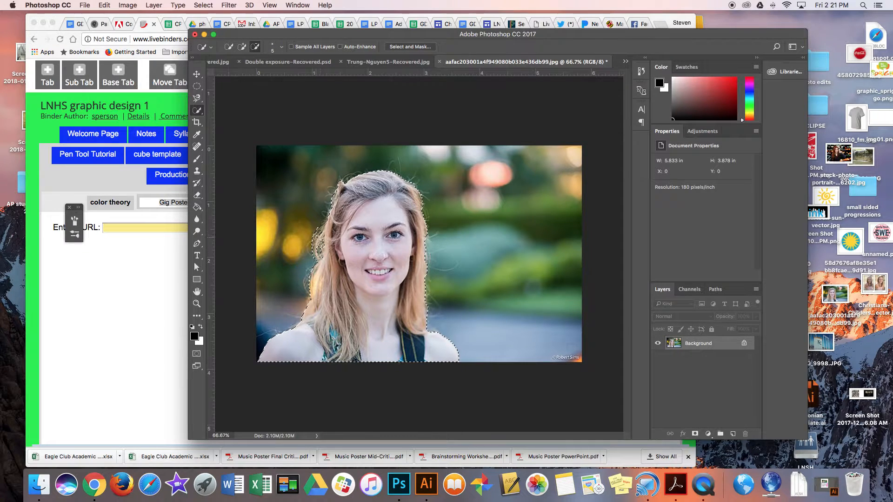
key("alt")
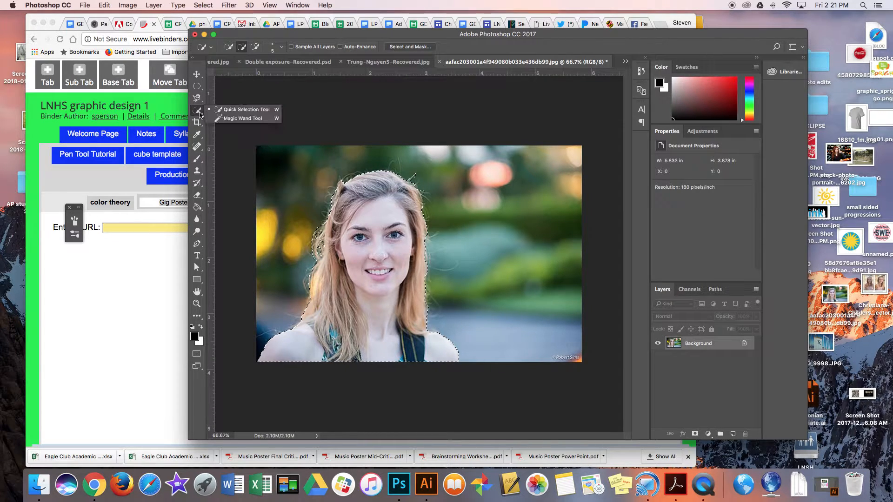
key("super+d")
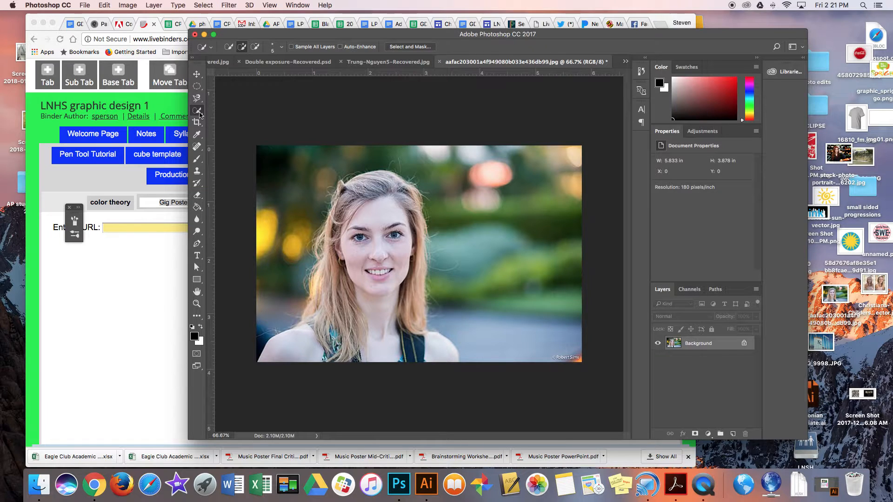
- Switch to the Magic Wand tool and select areas by sampling the background and the woman's face
right_click(199, 114)
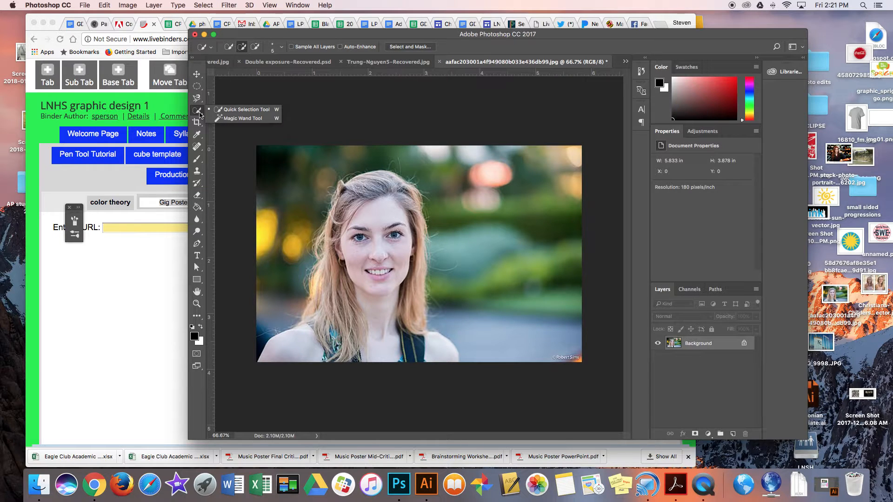
left_click(227, 119)
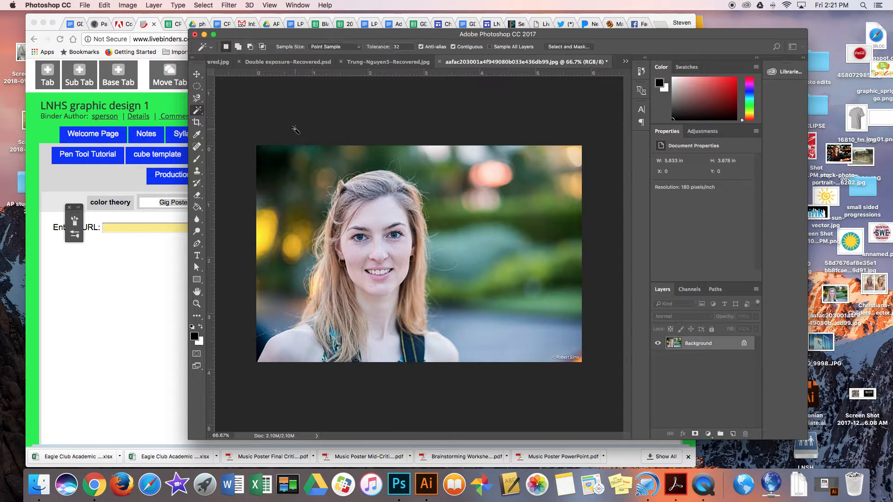
left_click(439, 156)
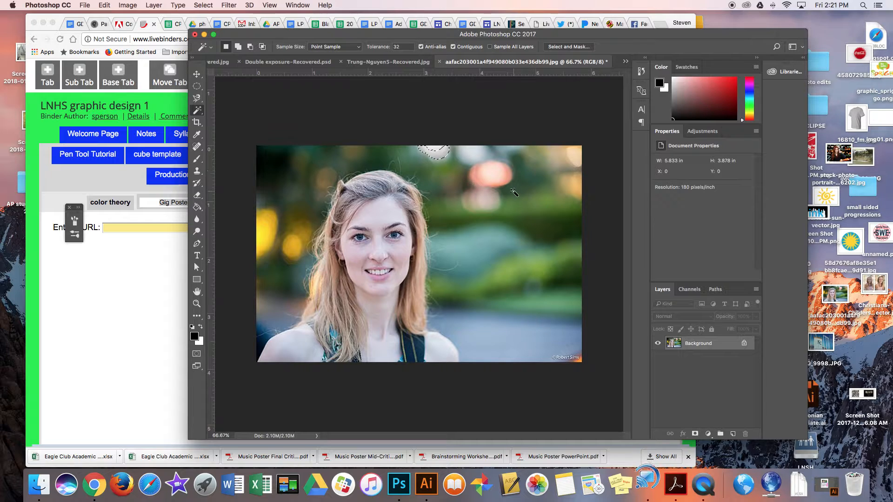
left_click(483, 199)
left_click(377, 220)
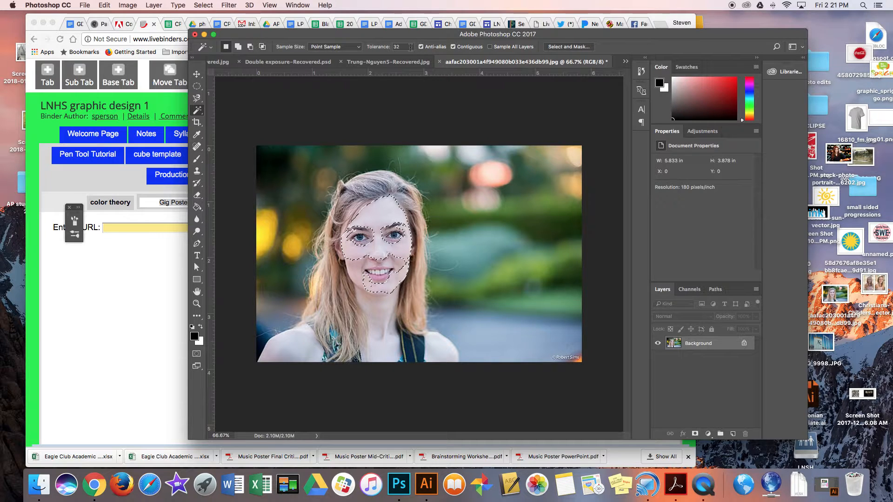
- Set the Magic Wand tolerance to 100, select by sampling the face again, then deselect
type("100")
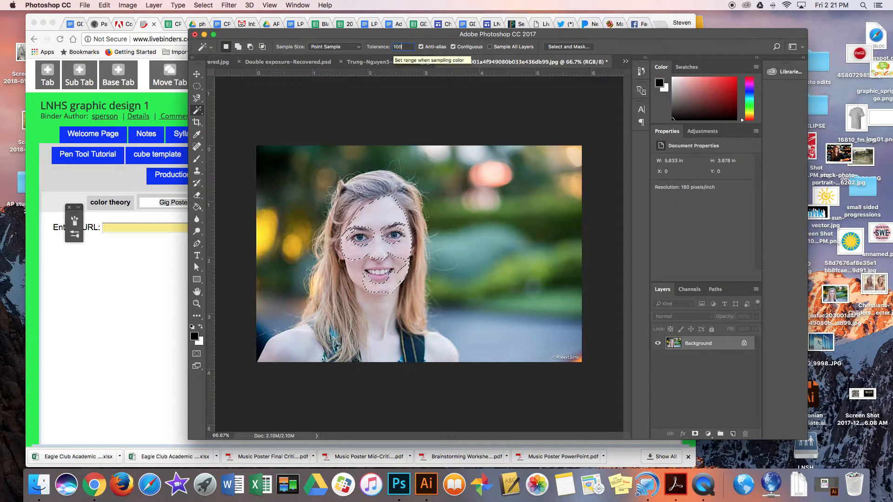
left_click(389, 218)
left_click(389, 218)
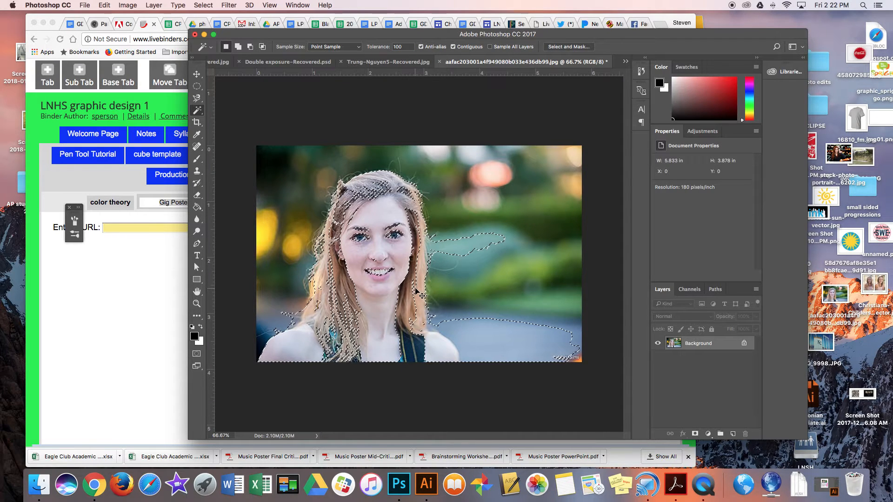
key("super+d")
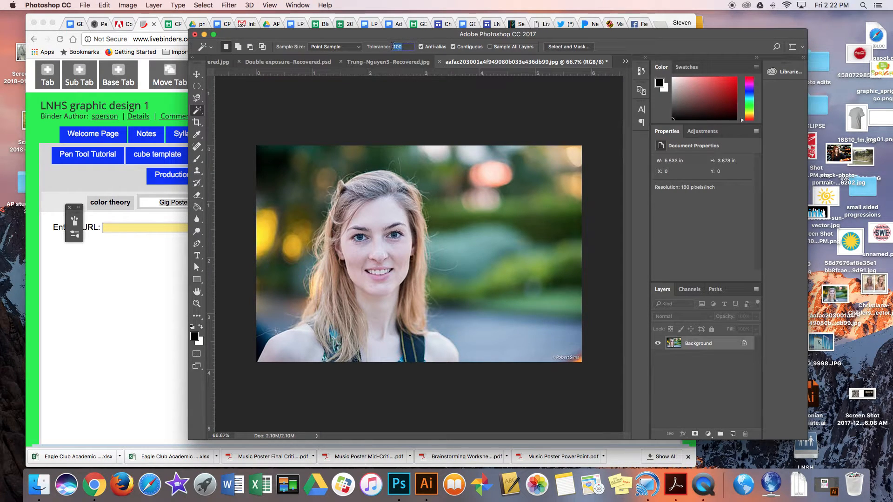
- Set the Magic Wand tolerance back to 32 and clear the selection
type("32")
key("super+d")
- Trace the woman's left outline with the Pen tool, placing anchor points from her head down to the bottom corners
left_click(199, 246)
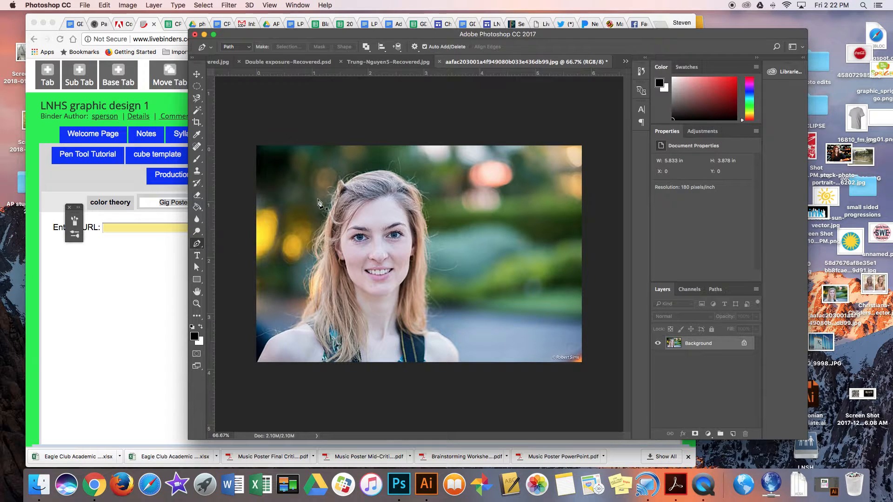
left_click(340, 183)
left_click(334, 195)
left_click(330, 206)
left_click(326, 216)
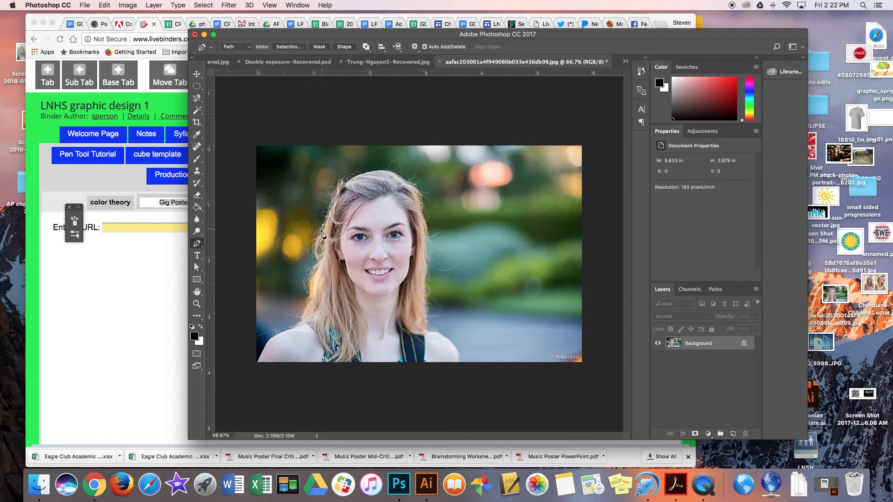
left_click(322, 235)
left_click(322, 241)
left_click(321, 258)
left_click(308, 300)
left_click(304, 311)
left_click(297, 326)
left_click(273, 338)
left_click(264, 344)
left_click(258, 362)
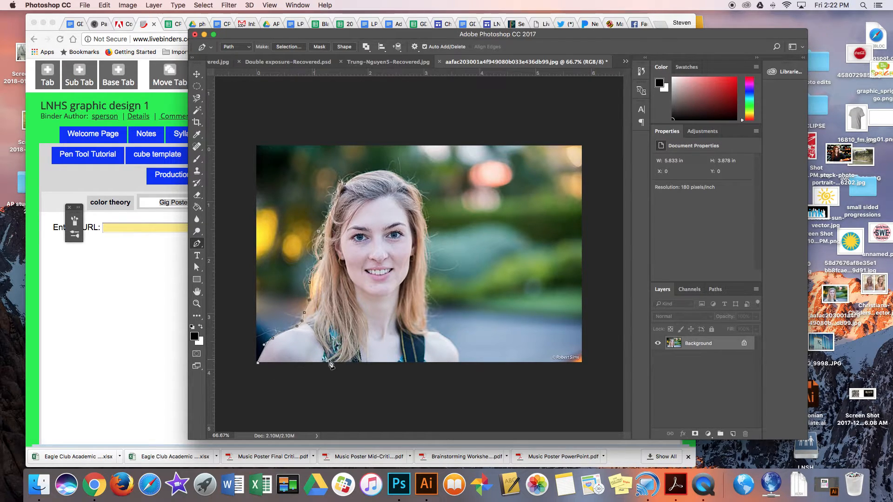
left_click(458, 363)
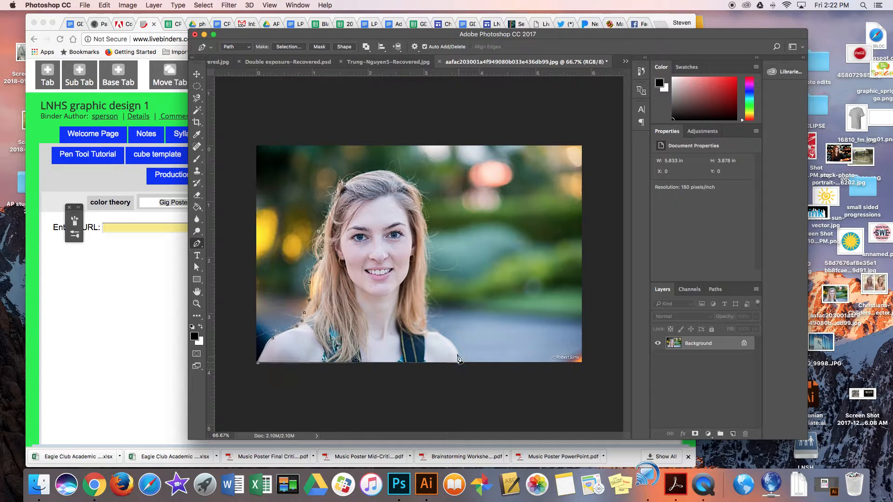
- Continue the pen path up her right side and over her head back to the starting point
left_click(439, 333)
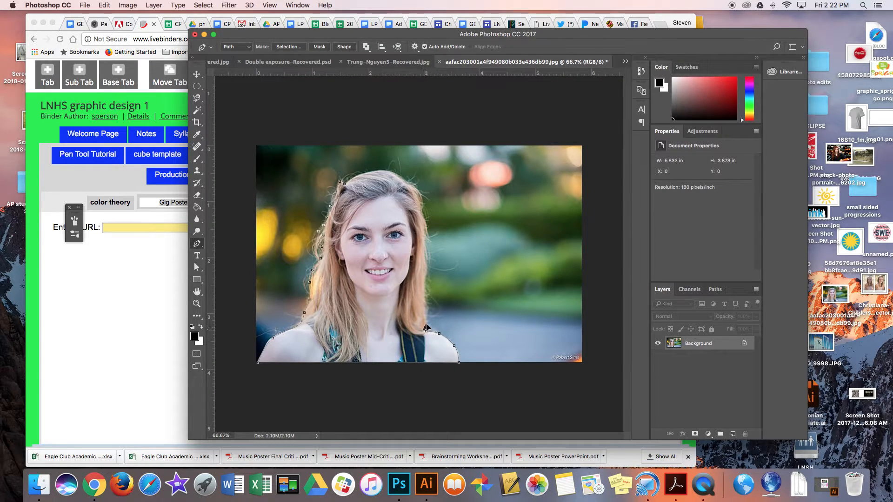
left_click(425, 327)
left_click(425, 298)
left_click_drag(426, 222, 422, 193)
left_click(407, 184)
left_click_drag(373, 171, 353, 178)
left_click(346, 187)
- Adjust anchor points on the head and sides of the path with the Direct Selection tool, then return to the Pen tool
left_click(198, 268)
left_click(199, 270)
left_click(223, 278)
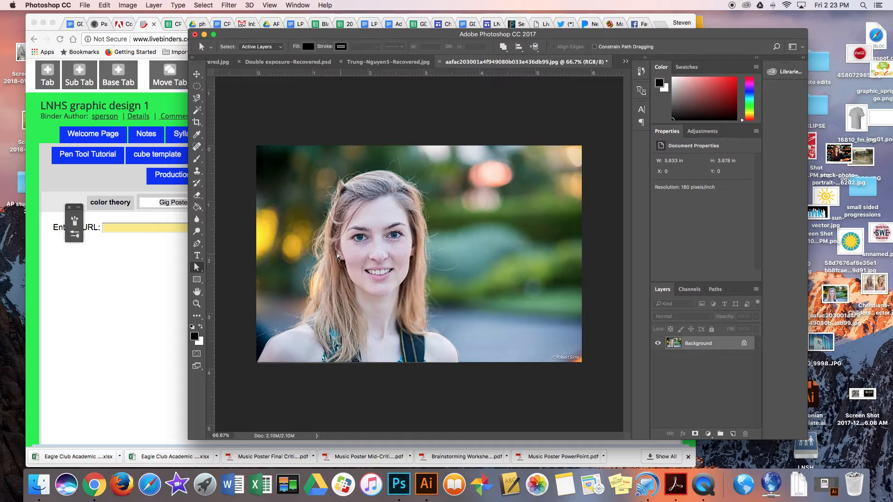
left_click(324, 237)
left_click_drag(374, 170, 384, 170)
left_click(424, 217)
left_click(196, 243)
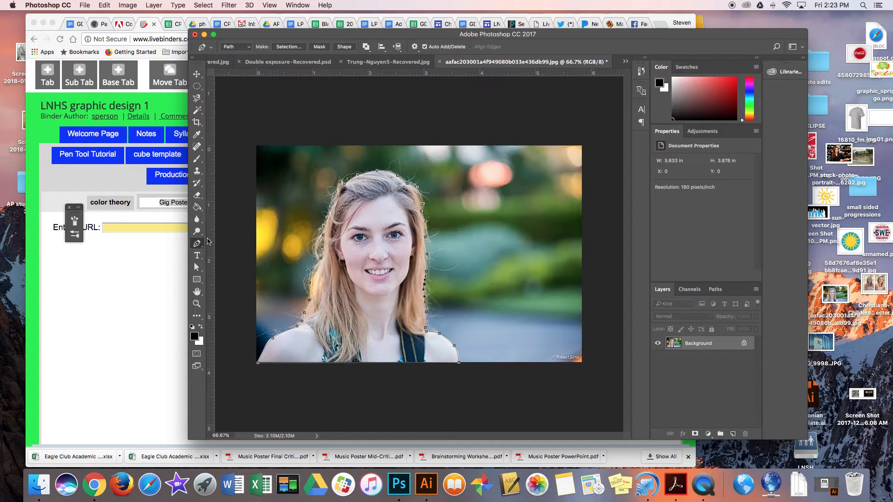
- Convert the path into a filled shape layer and hide that layer
left_click(345, 48)
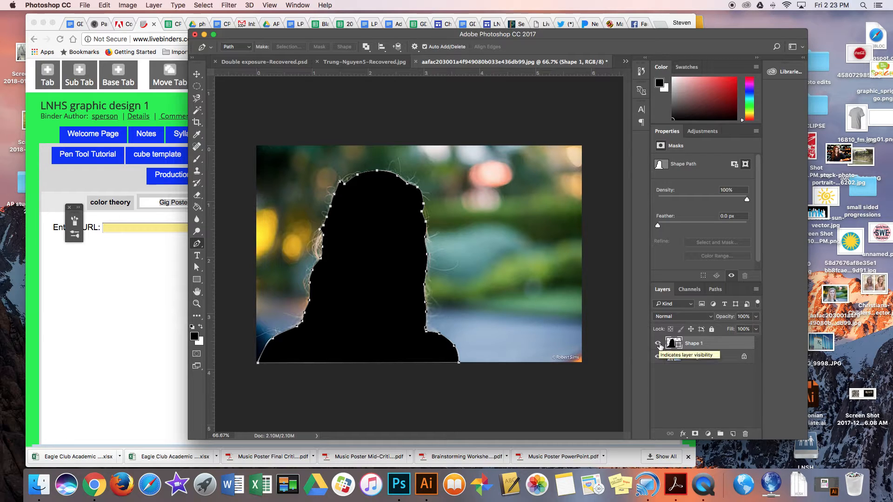
left_click(657, 343)
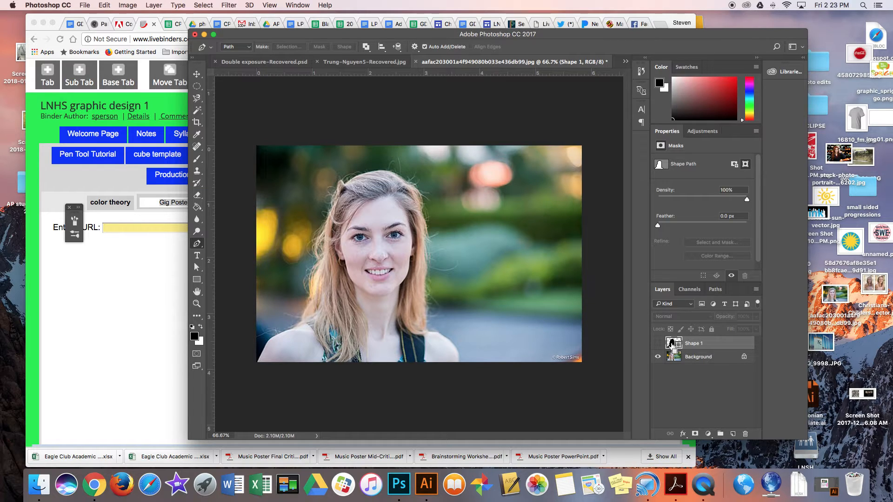
left_click(671, 344, "super")
- Make the Background layer active again and leave Quick Mask mode
left_click(197, 354)
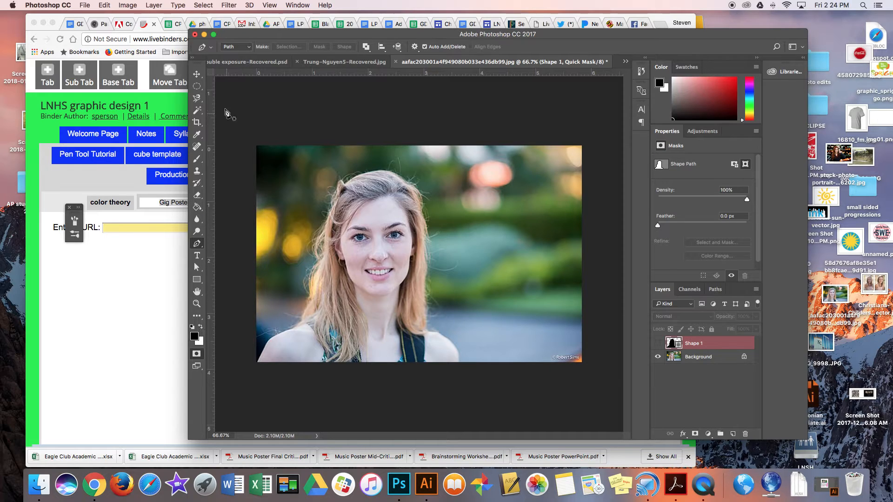
left_click(197, 74)
left_click(197, 355)
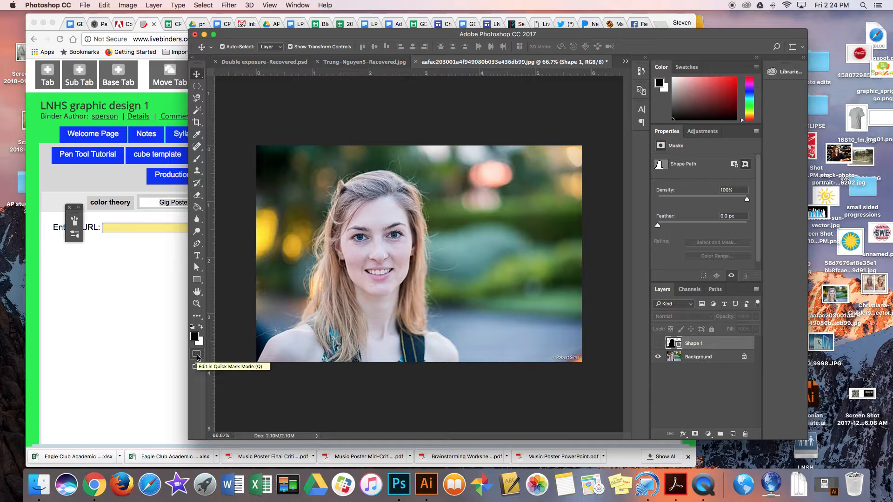
left_click(197, 355)
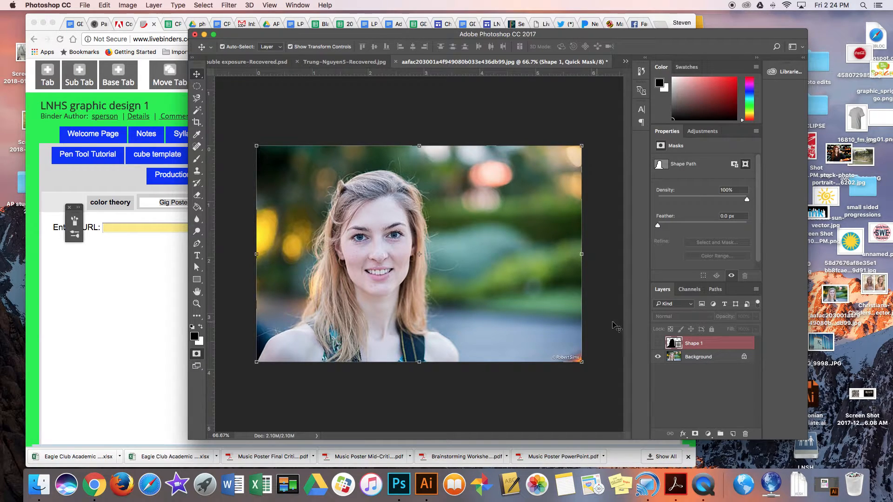
left_click(689, 357)
double_click(197, 355)
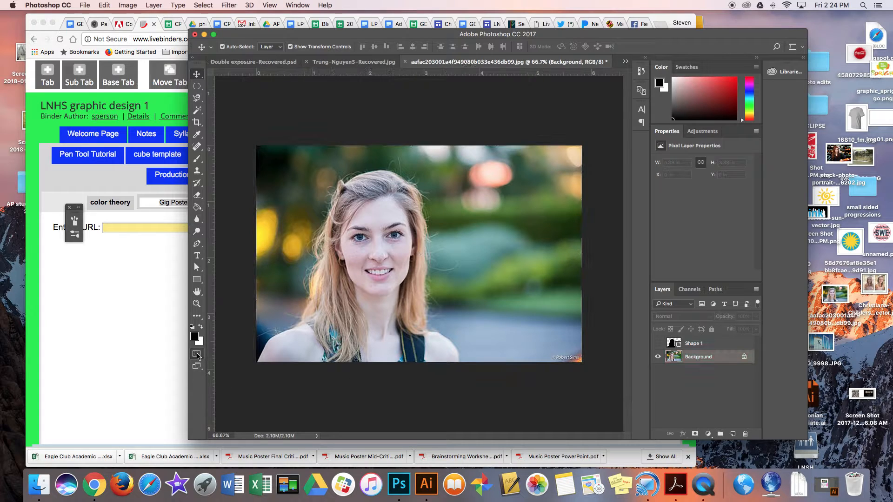
left_click(486, 201)
- Try painting a stroke on the photo with a 30 px Brush, then undo it
left_click(196, 159)
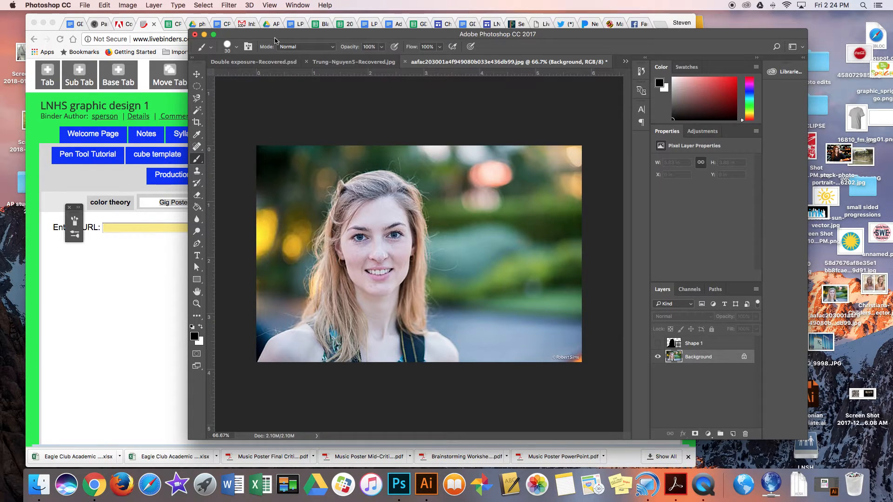
left_click(238, 47)
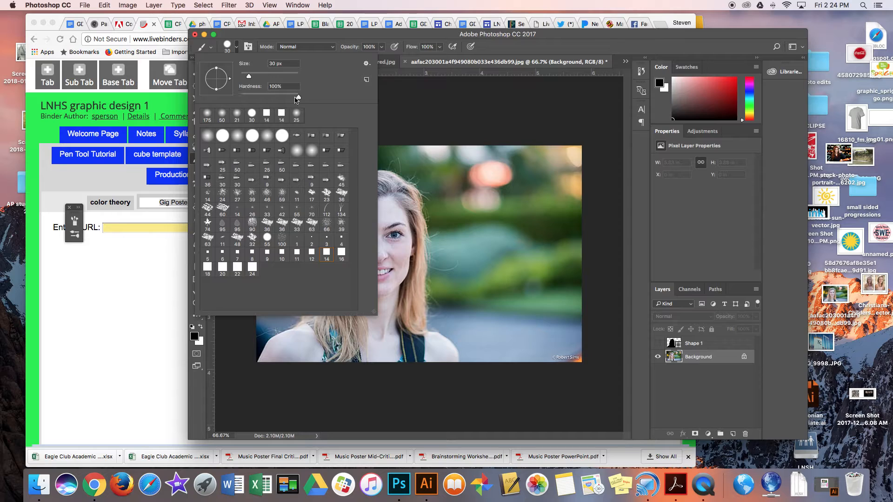
left_click(461, 113)
left_click_drag(479, 188, 491, 214)
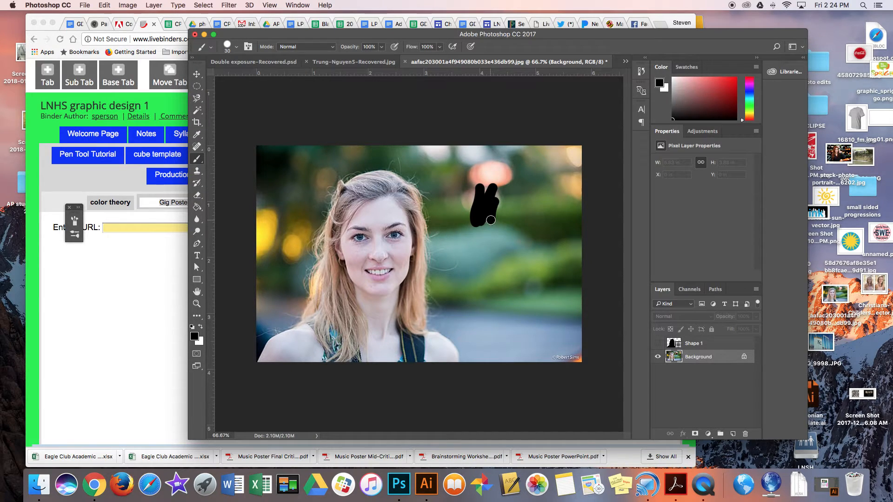
key("super+z")
- Enter Quick Mask mode and paint over the background right of the woman, enlarging the brush to 300 px
left_click(197, 354)
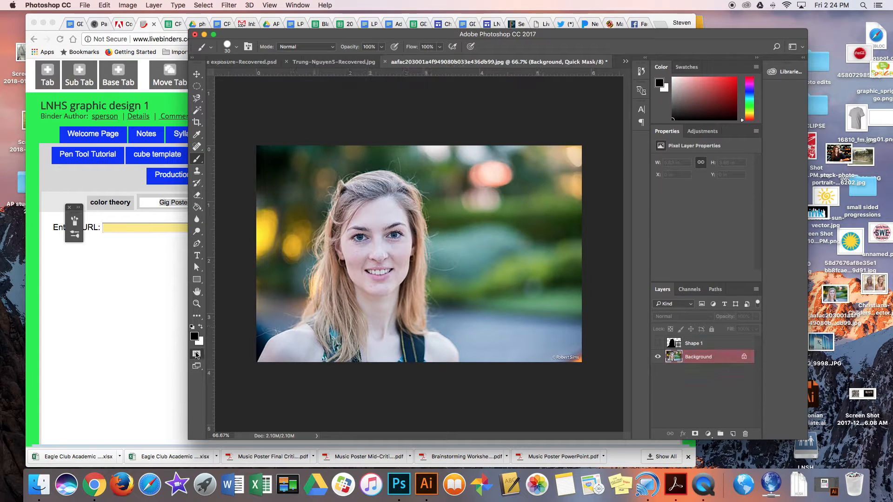
mouse_move(493, 188)
left_mouse_down()
mouse_move(462, 230)
mouse_move(481, 216)
mouse_move(475, 233)
mouse_move(428, 200)
left_mouse_up()
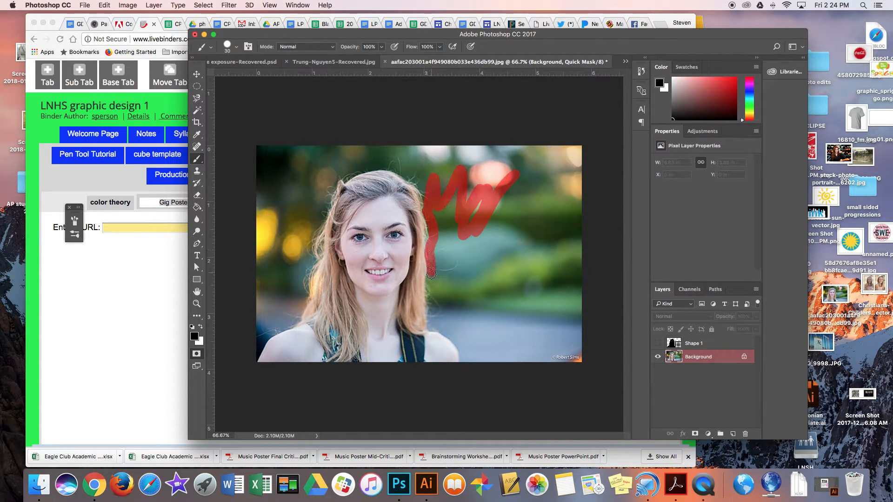
mouse_move(431, 274)
left_mouse_down()
mouse_move(431, 329)
mouse_move(450, 334)
mouse_move(462, 360)
mouse_move(486, 358)
mouse_move(477, 357)
mouse_move(481, 346)
mouse_move(516, 322)
mouse_move(460, 287)
mouse_move(484, 265)
left_mouse_up()
key("bracketright")
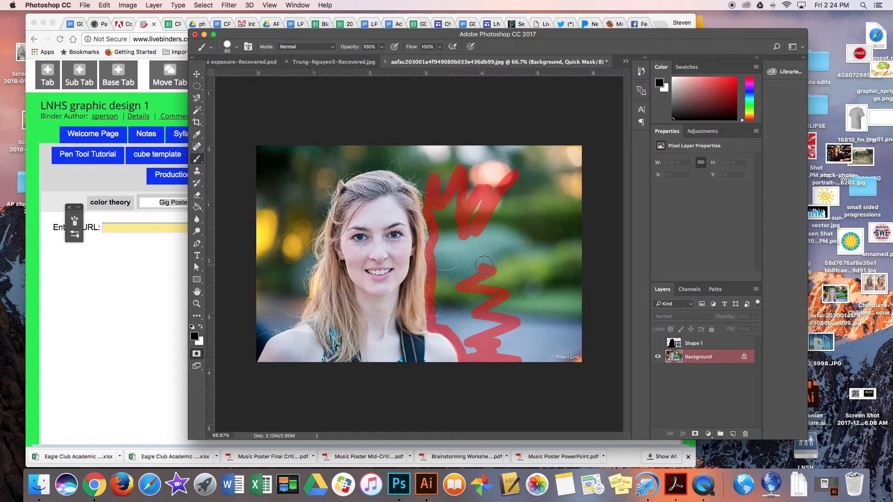
key("bracketright")
key("bracketright")
key("bracketright")
key("bracketright")
key("bracketright")
key("bracketright")
key("bracketright")
key("bracketright")
key("bracketright")
key("bracketright")
key("bracketright")
mouse_move(486, 264)
left_mouse_down()
mouse_move(490, 203)
mouse_move(517, 235)
mouse_move(521, 282)
mouse_move(492, 285)
mouse_move(539, 299)
mouse_move(545, 317)
mouse_move(554, 231)
mouse_move(542, 110)
left_mouse_up()
- Reduce the brush to 175 px and paint the mask over the lower right background near her shoulder
key("bracketleft")
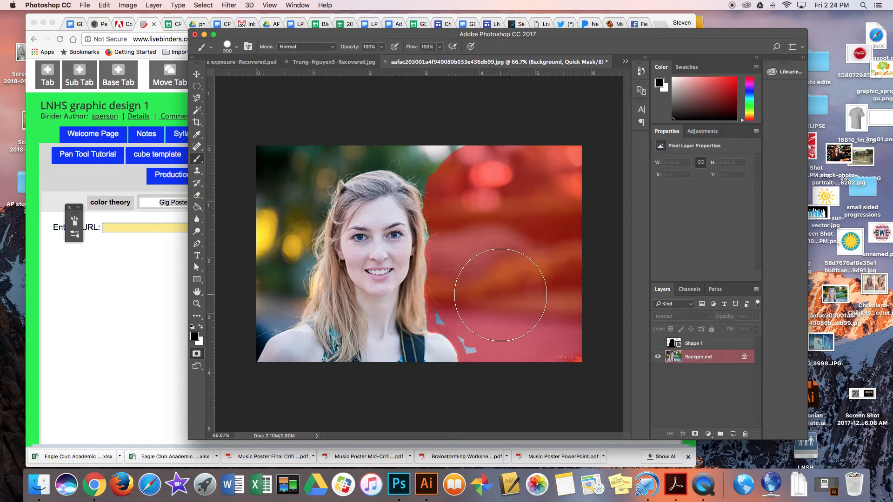
key("bracketleft")
key("bracketleft")
key("bracketleft")
mouse_move(509, 302)
left_mouse_down()
mouse_move(488, 336)
mouse_move(454, 310)
mouse_move(489, 351)
mouse_move(445, 363)
left_mouse_up()
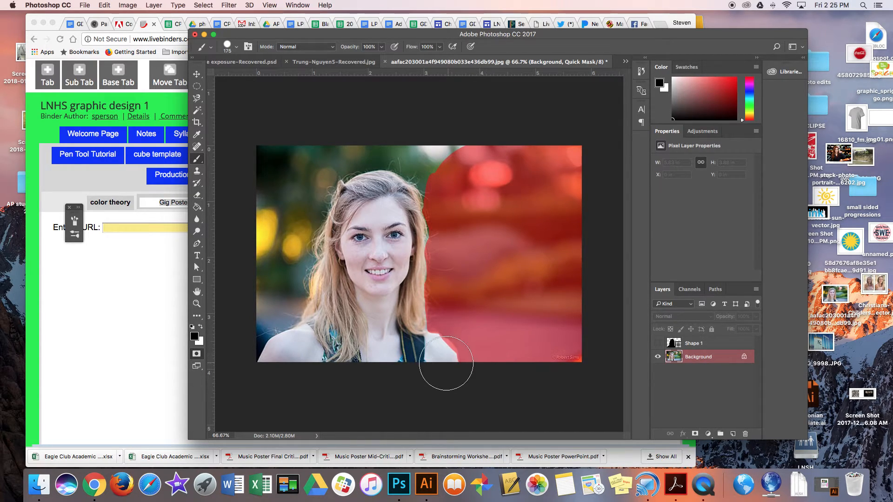
- Exit Quick Mask mode to turn the painted area into a selection
left_click(199, 327)
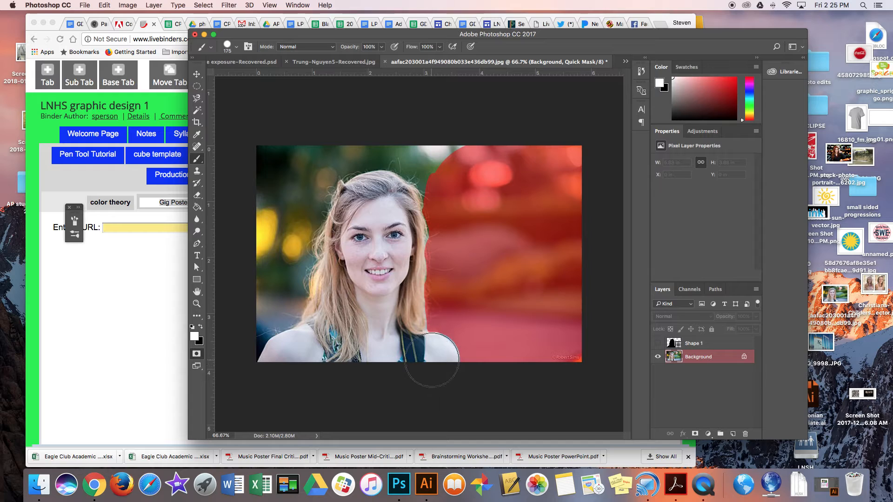
left_click(202, 327)
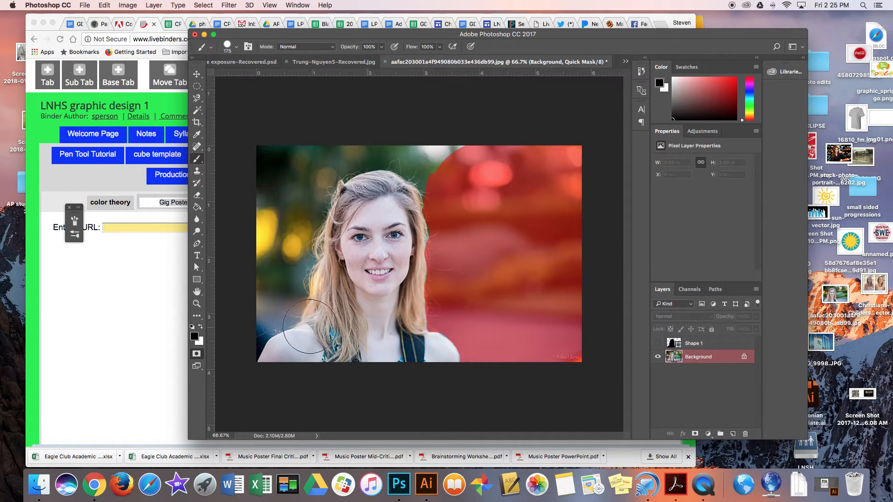
left_click(196, 354)
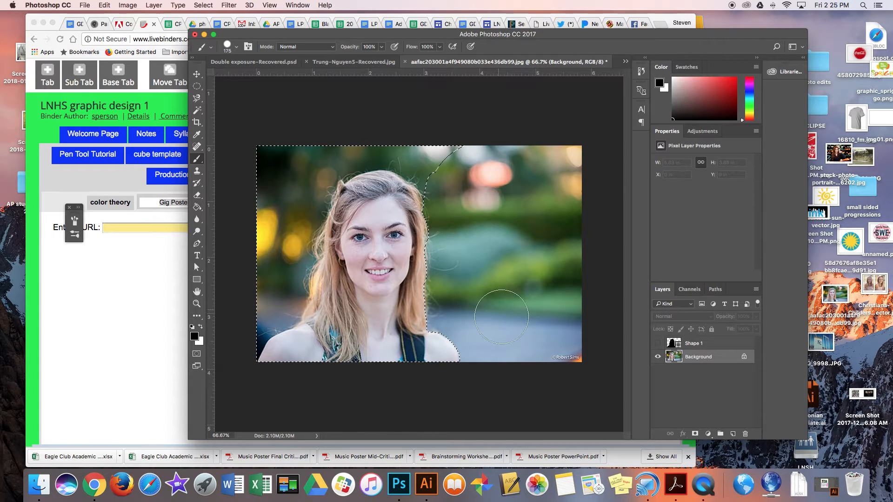
- Toggle Quick Mask on and off to preview the current selection as a mask
left_click(195, 354)
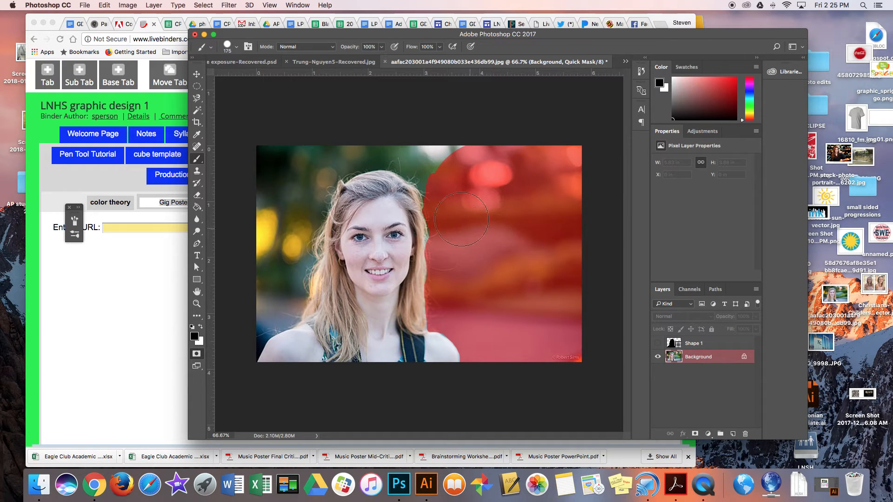
left_click(196, 354)
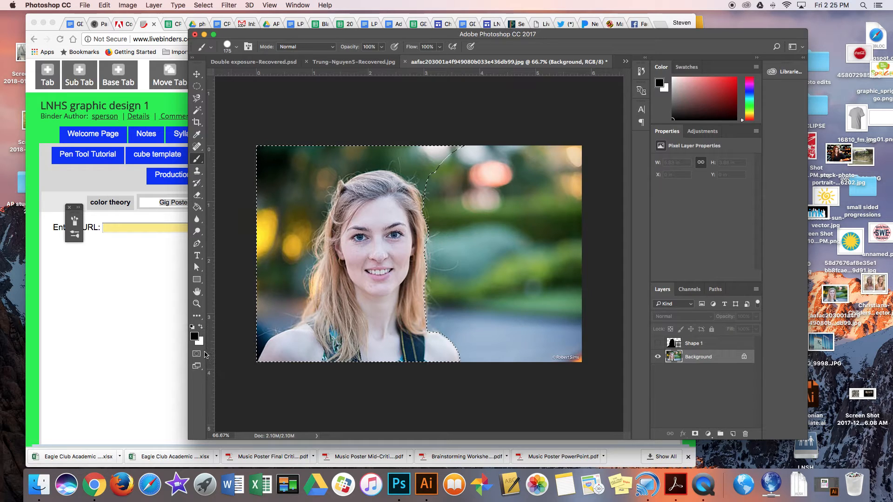
- Re-enter Quick Mask and paint the mask over the background left of the woman
left_click(198, 354)
mouse_move(436, 165)
left_mouse_down()
mouse_move(423, 152)
mouse_move(446, 183)
mouse_move(434, 149)
mouse_move(420, 156)
mouse_move(441, 176)
mouse_move(409, 144)
mouse_move(358, 140)
mouse_move(329, 155)
mouse_move(344, 155)
mouse_move(329, 156)
mouse_move(295, 215)
mouse_move(283, 286)
mouse_move(235, 329)
mouse_move(270, 311)
mouse_move(281, 280)
mouse_move(272, 200)
mouse_move(281, 152)
left_mouse_up()
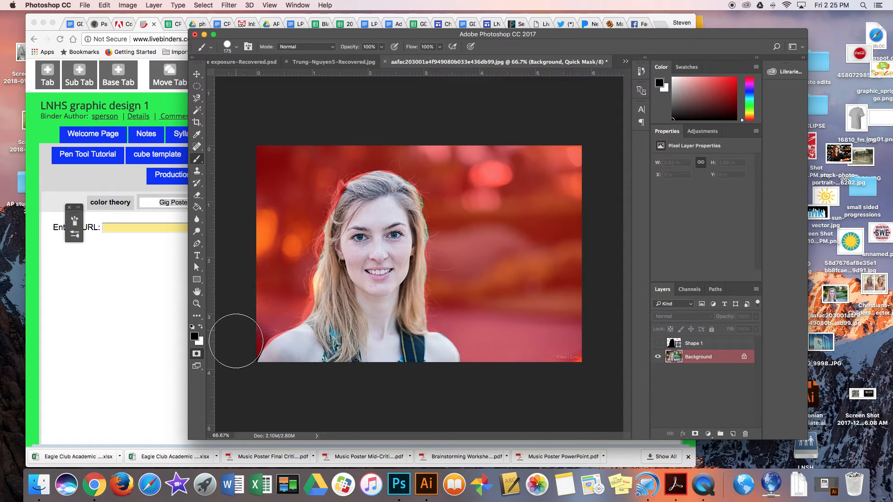
left_click_drag(235, 341, 238, 349)
- Switch to white and paint away the mask from her lower-left shoulder and the edge of her face
left_click(201, 327)
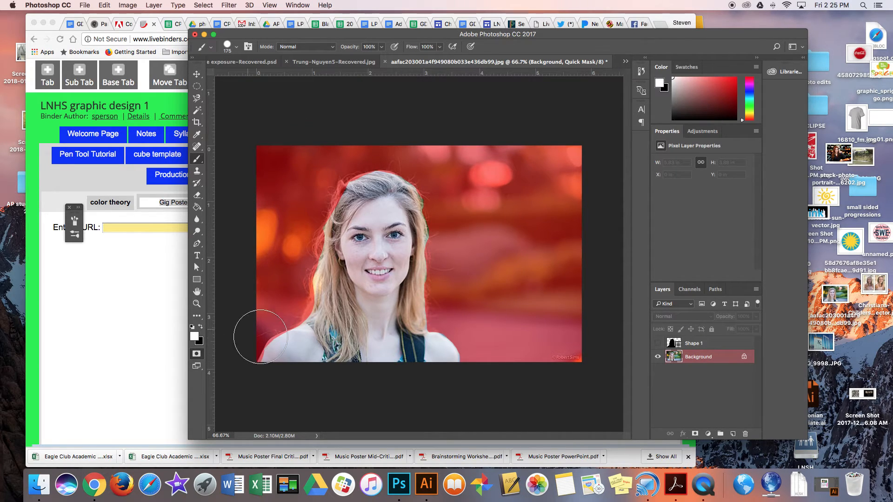
mouse_move(287, 363)
left_mouse_down()
mouse_move(284, 371)
mouse_move(295, 357)
left_mouse_up()
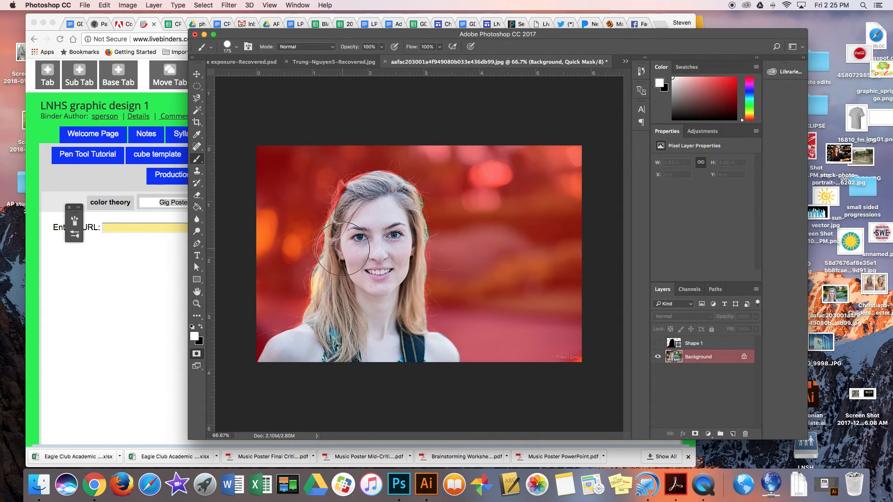
mouse_move(341, 251)
left_mouse_down()
mouse_move(362, 228)
mouse_move(357, 211)
left_mouse_up()
- Reduce the brush to 30 px, zoom to 300% beside her cheek, and shrink the brush further for fine hair strands
key("bracketleft")
key("bracketleft")
key("bracketleft")
key("bracketleft")
key("bracketleft")
key("bracketleft")
key("bracketleft")
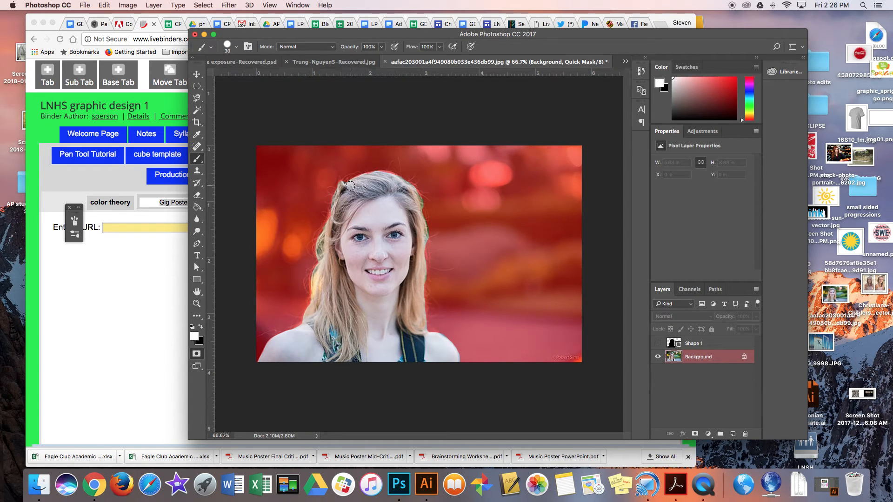
key("super+plus")
key("super+plus")
key("super+plus")
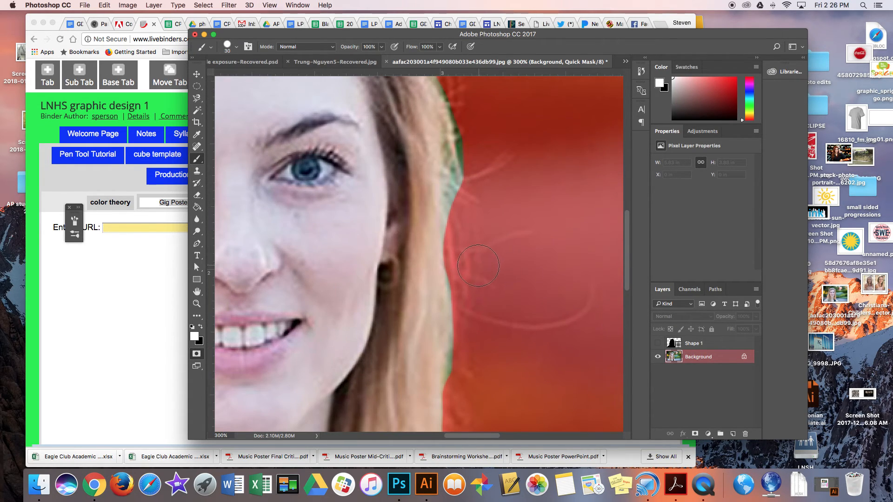
key("bracketleft")
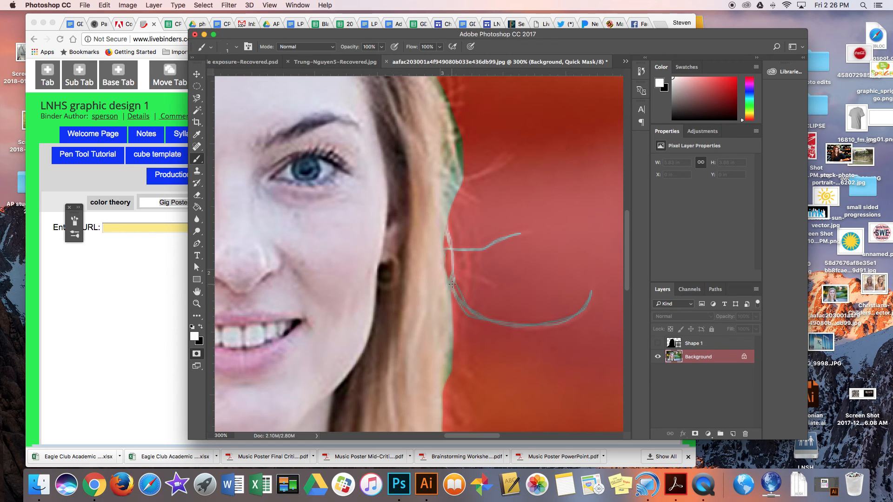
- Exit Quick Mask to convert the refined mask into a selection and hide the selection edges
left_click(195, 356)
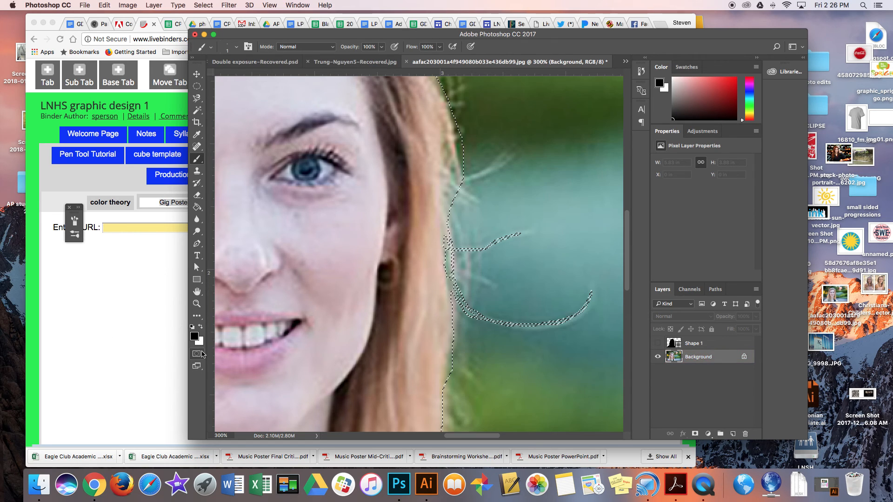
key("super+h")
key("super+0")
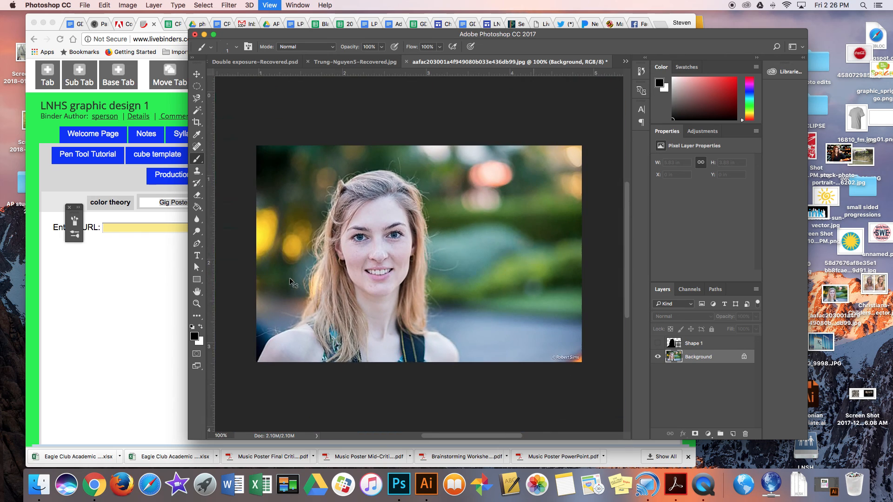